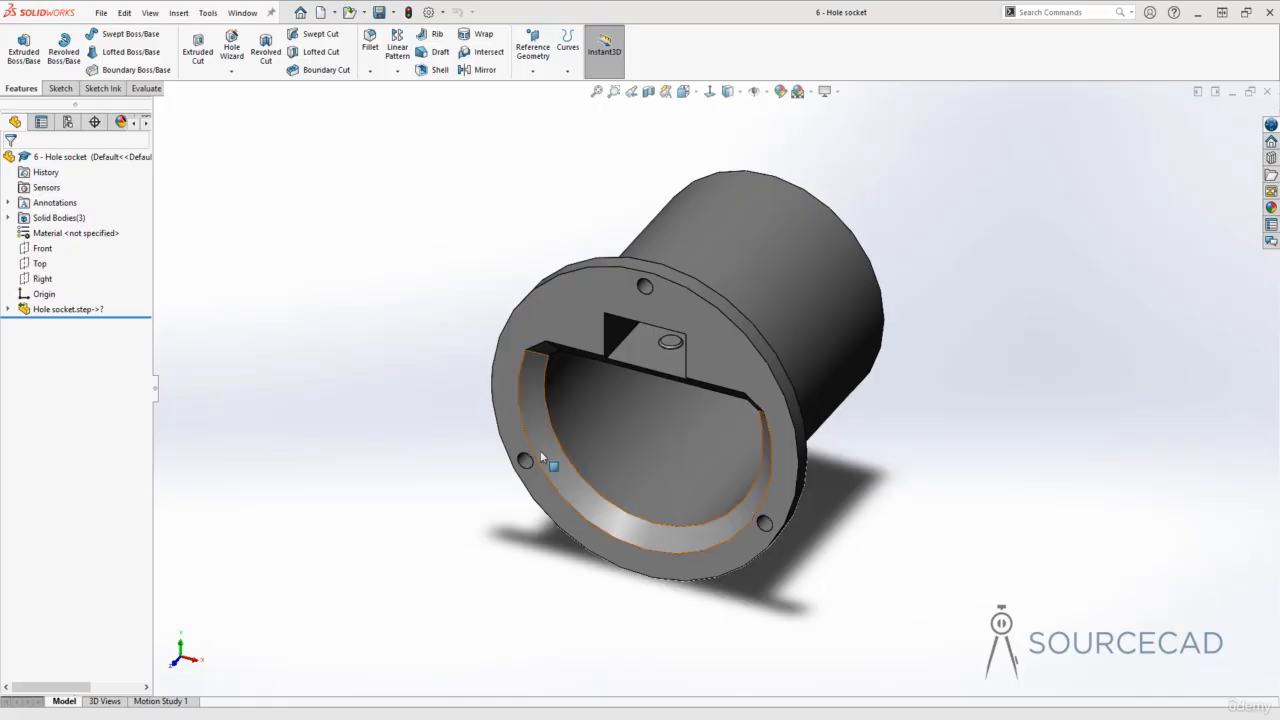
Add the Markup tool set to the CommandManager
middle_drag(541, 442, 742, 366)
middle_drag(553, 229, 716, 378)
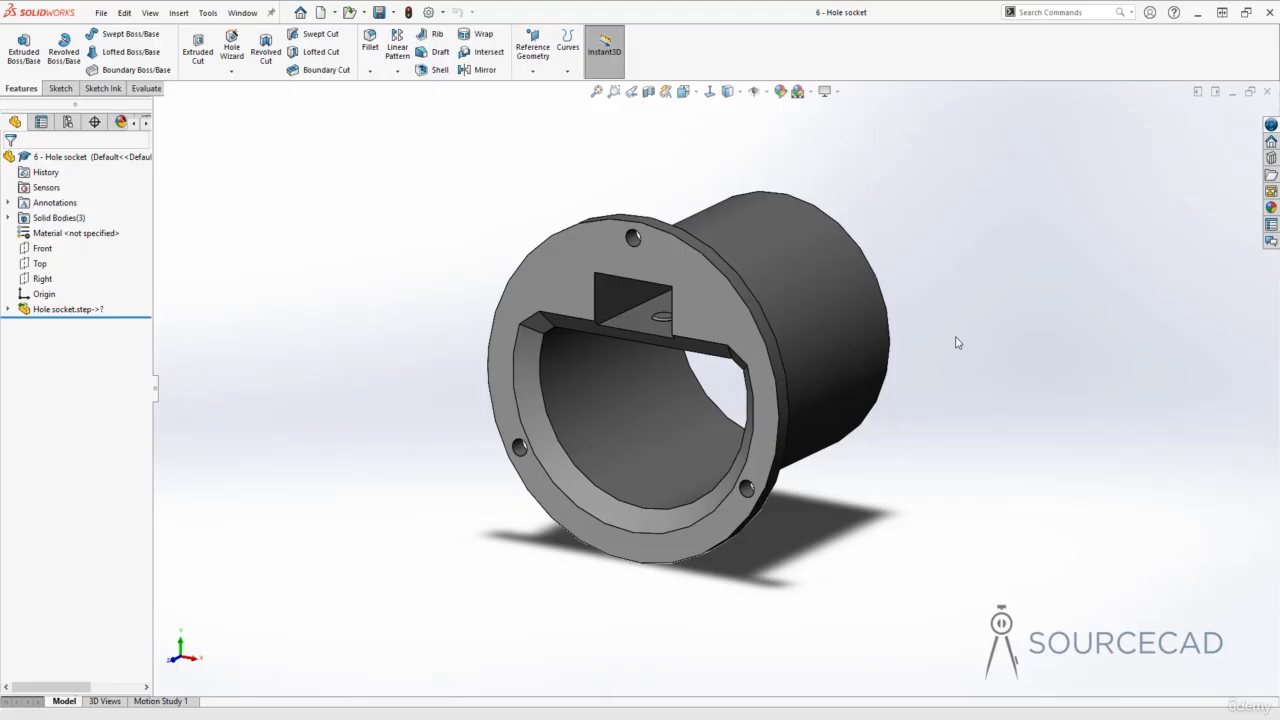
right_click(138, 93)
mouse_move(243, 137)
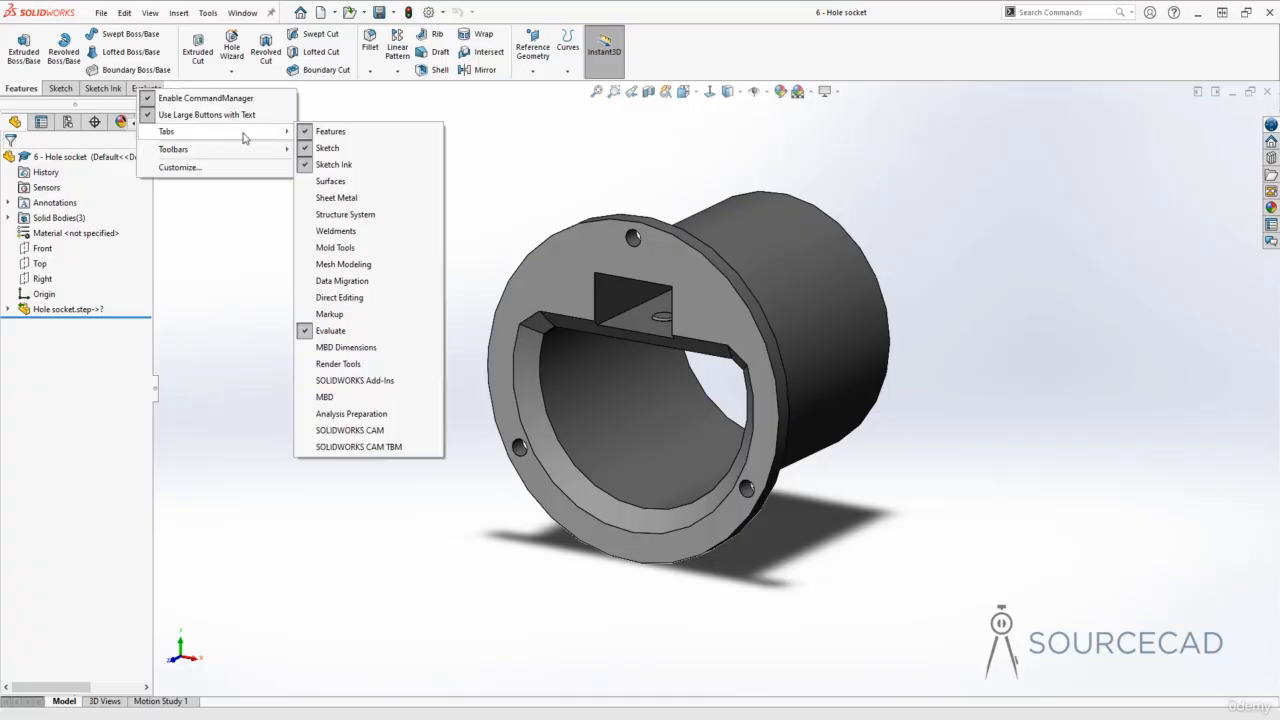
click(346, 316)
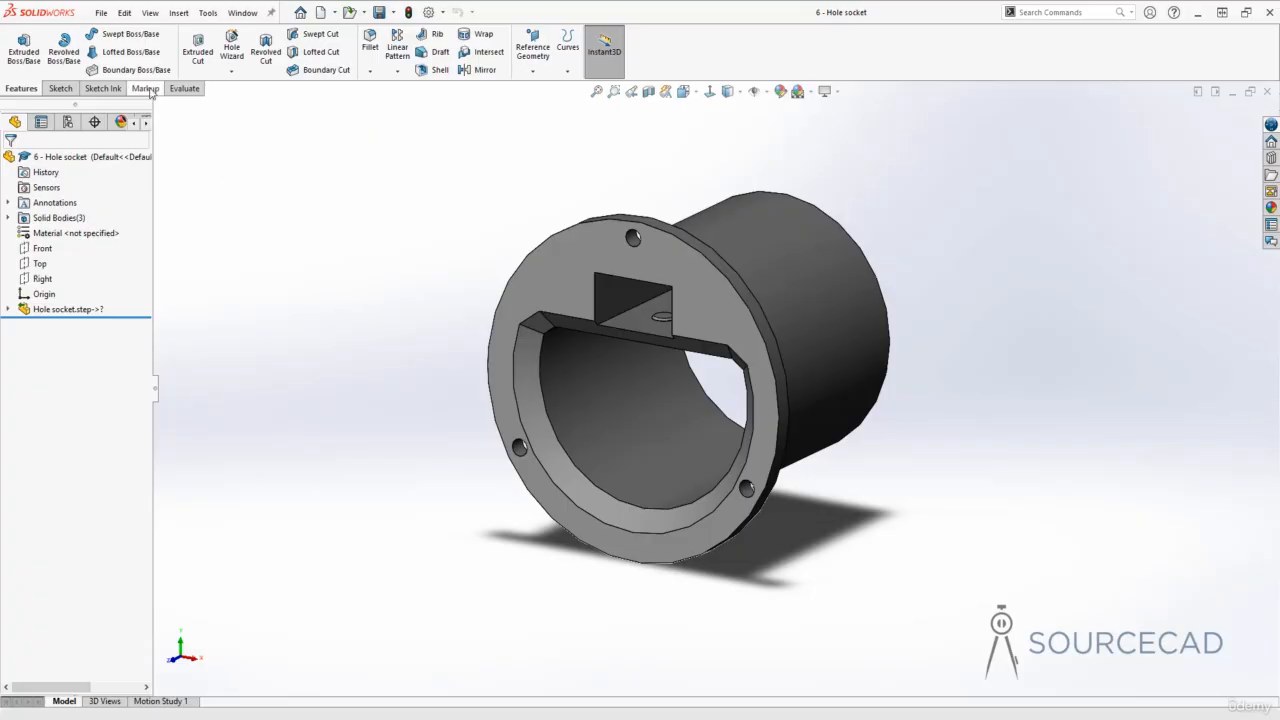
Start a new markup and draw a freehand orange arrow pointing to the uppermost hole in the flange
click(145, 88)
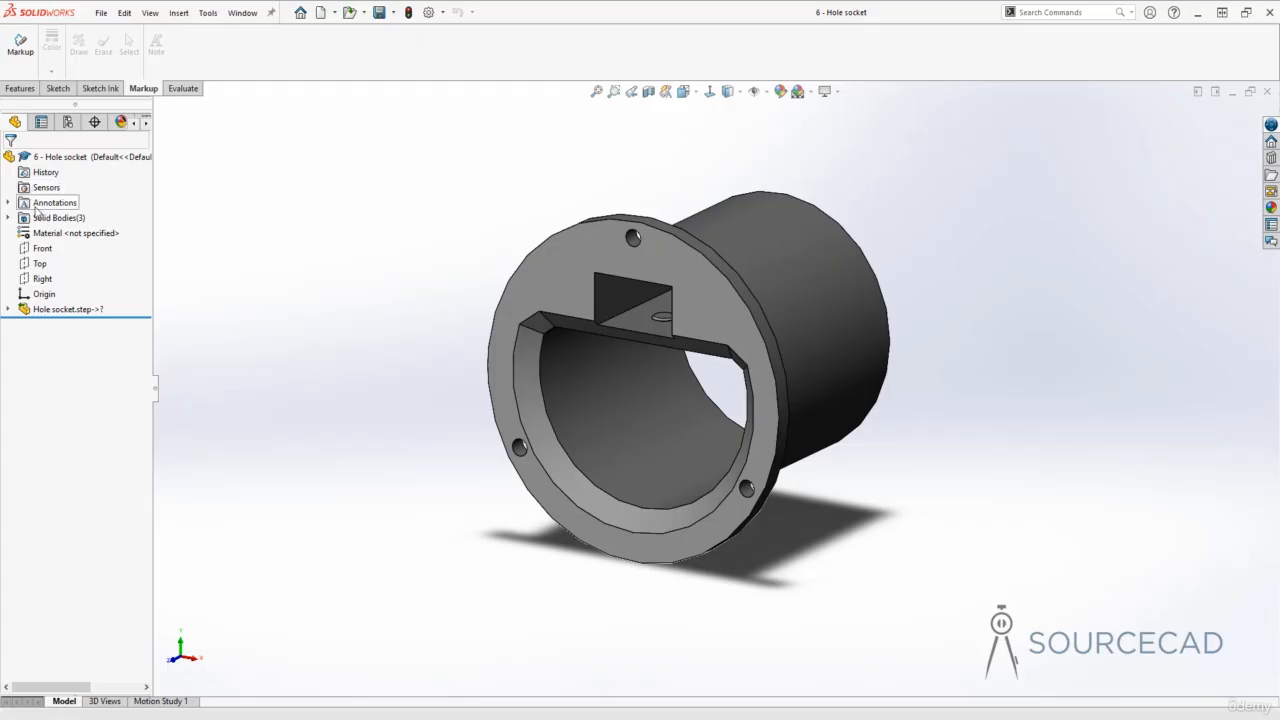
click(20, 45)
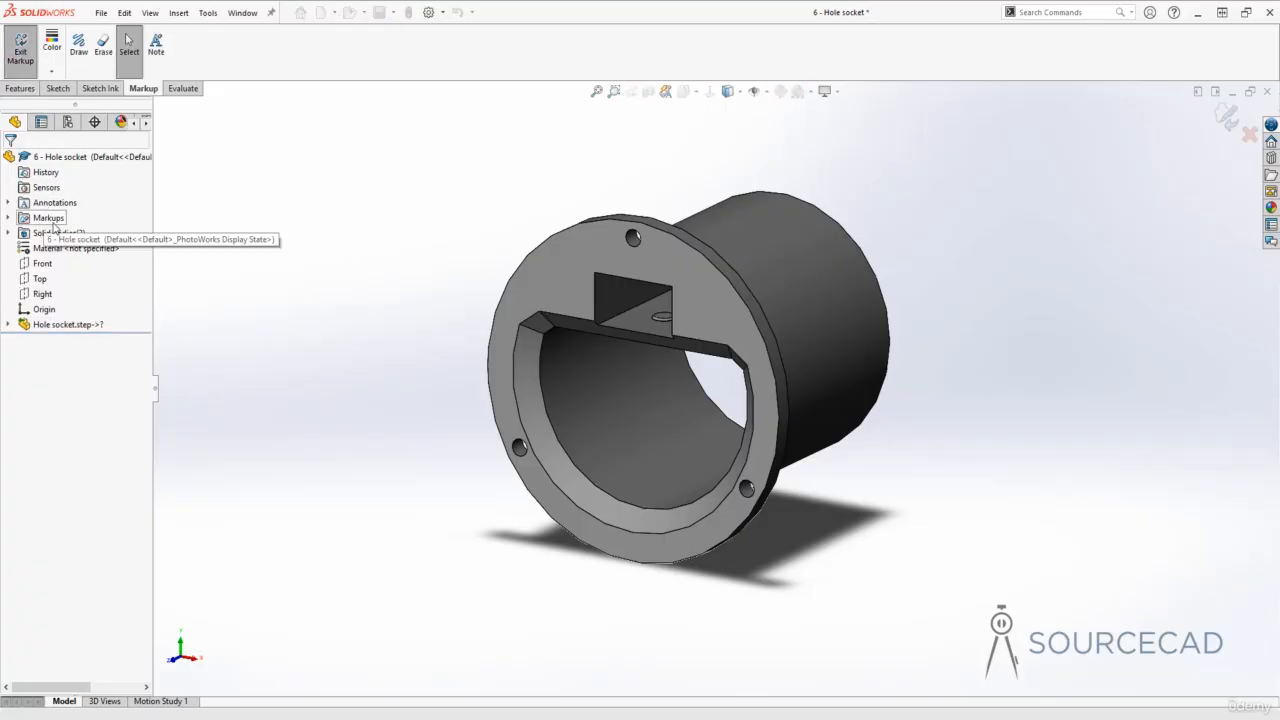
click(84, 52)
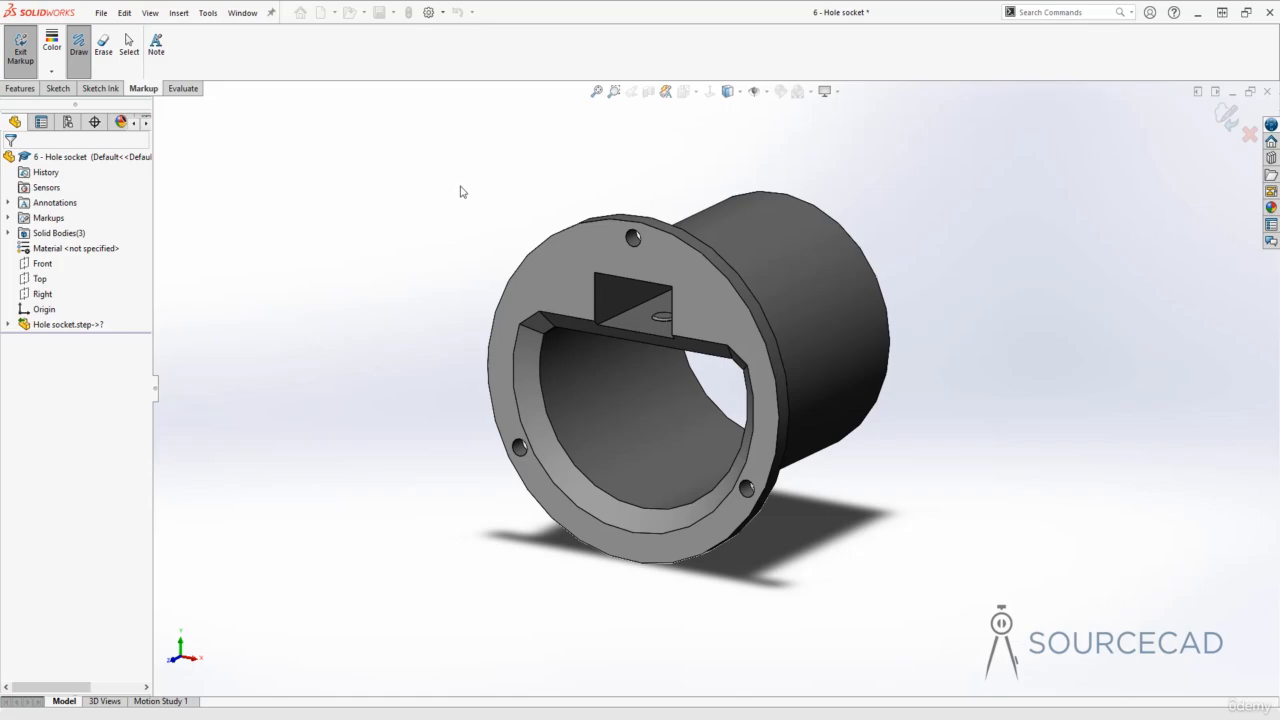
mouse_move(452, 173)
mouse_down()
mouse_move(622, 236)
mouse_move(607, 250)
mouse_up()
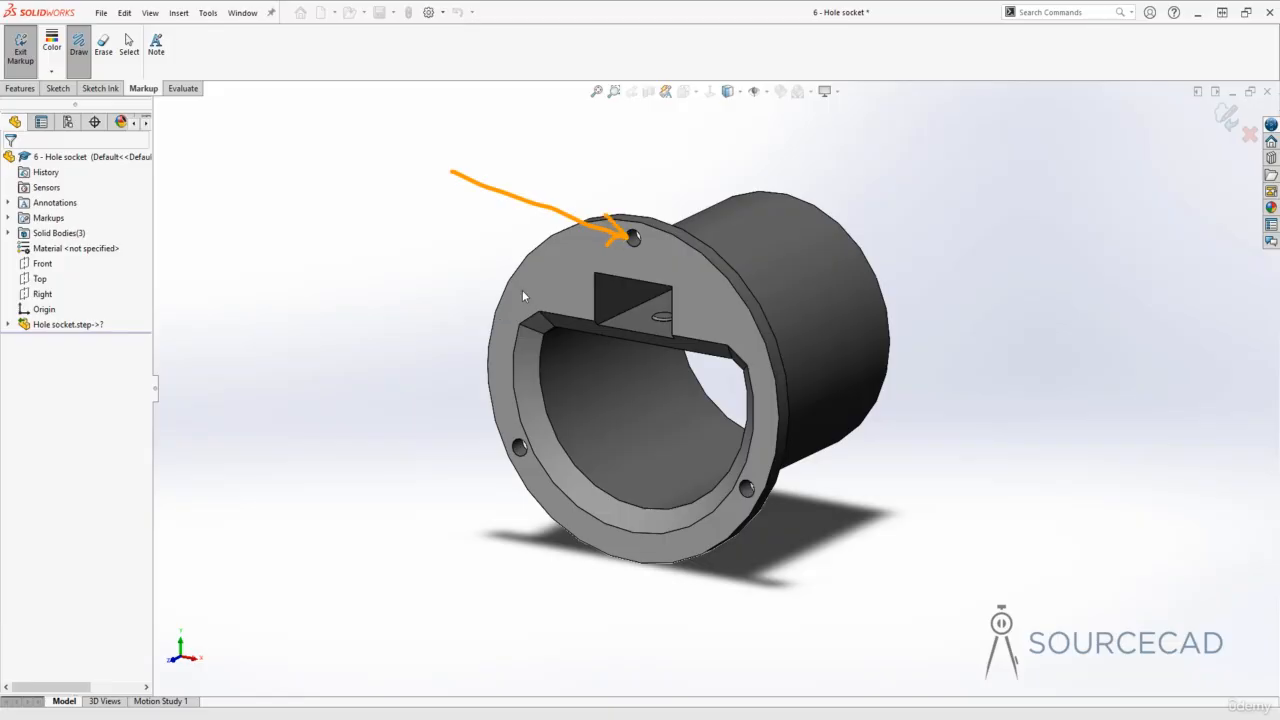
Add the note "Make six holes" at the tail of the orange arrow and list the part's markups in the tree
click(156, 45)
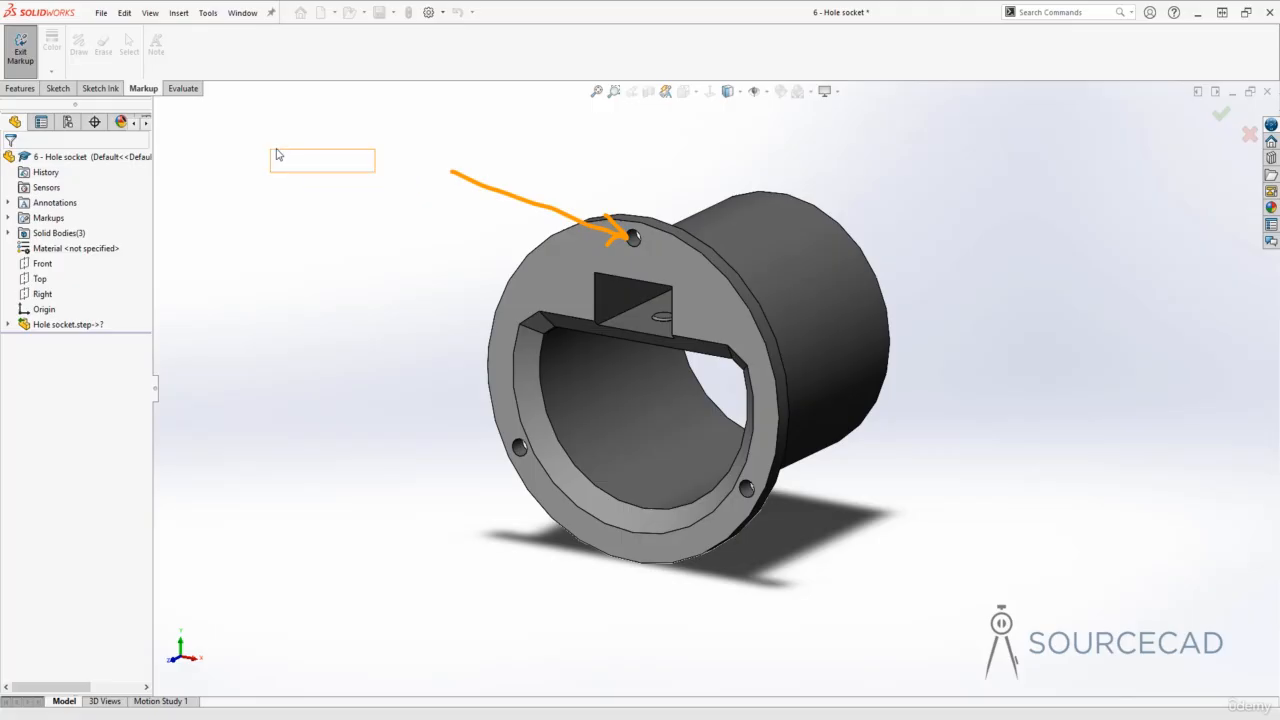
click(289, 143)
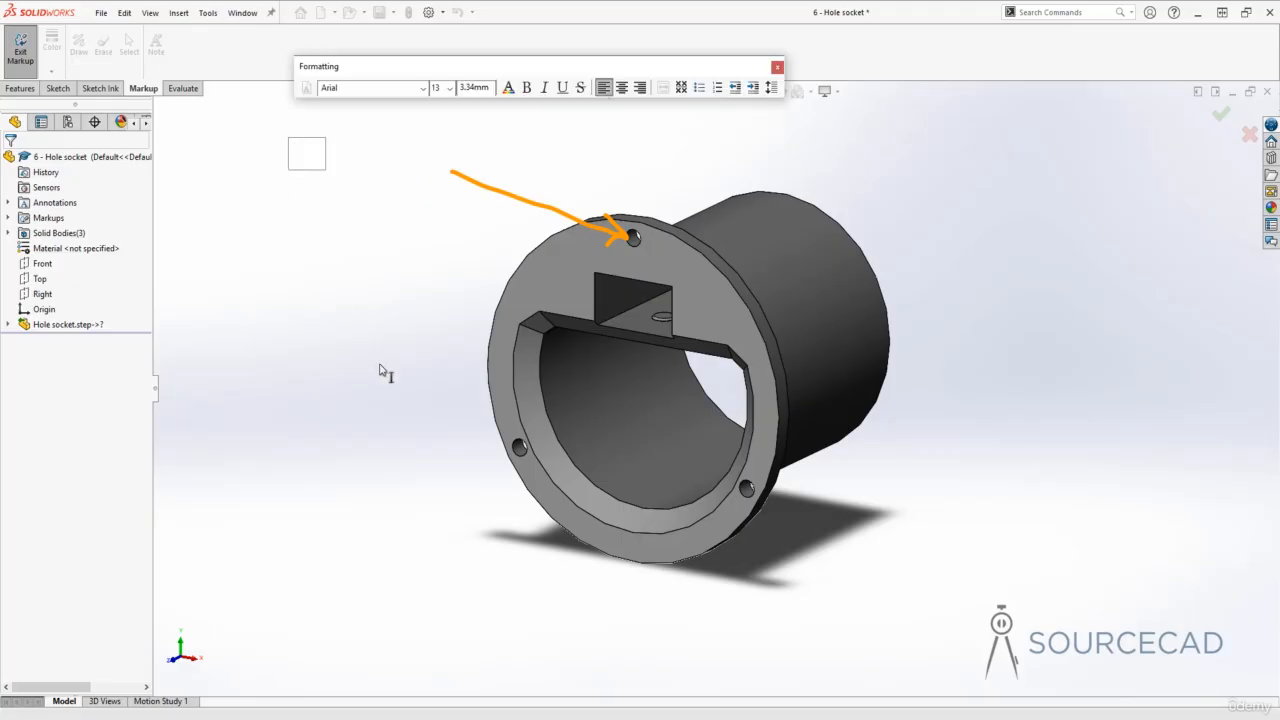
text(Make six )
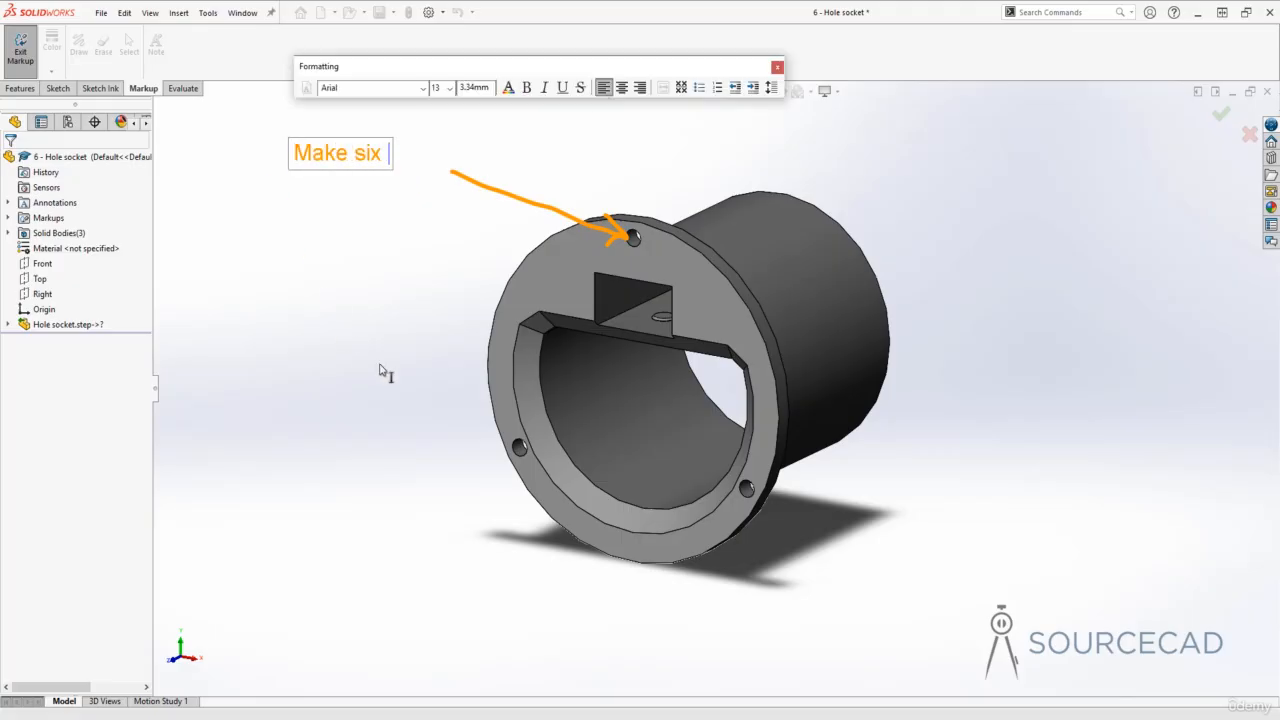
text(holes)
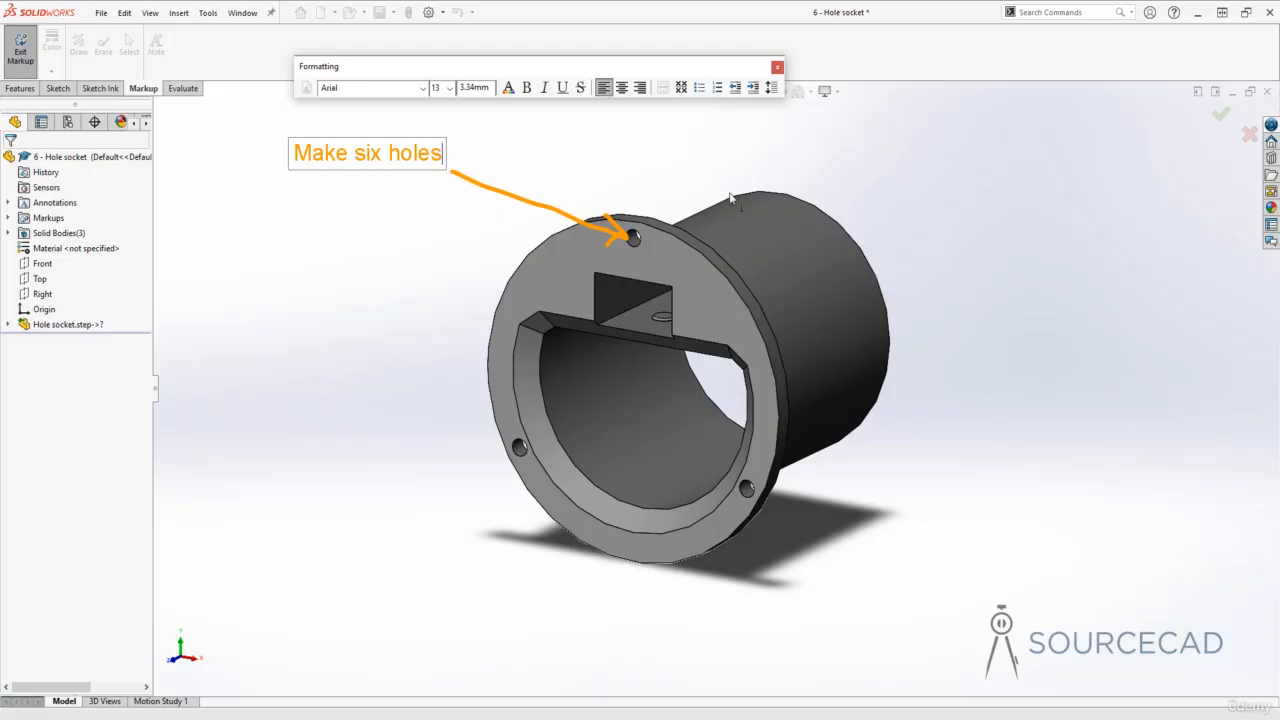
click(1222, 115)
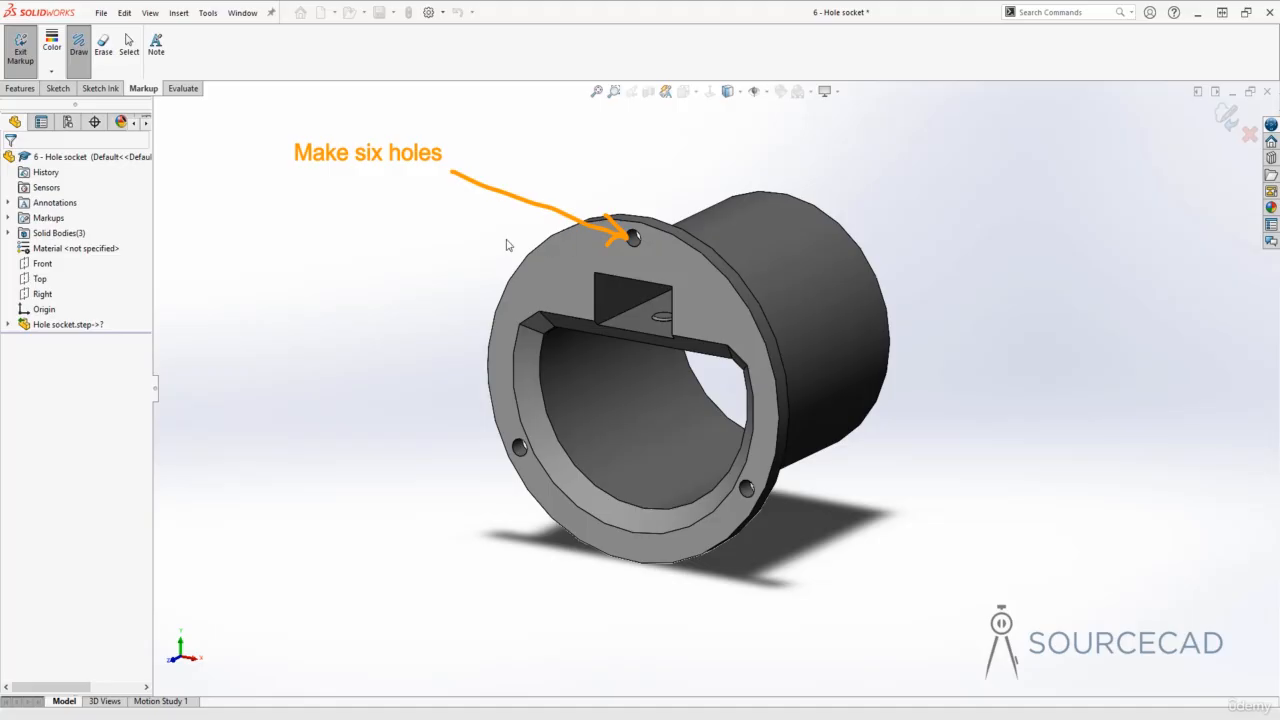
click(8, 218)
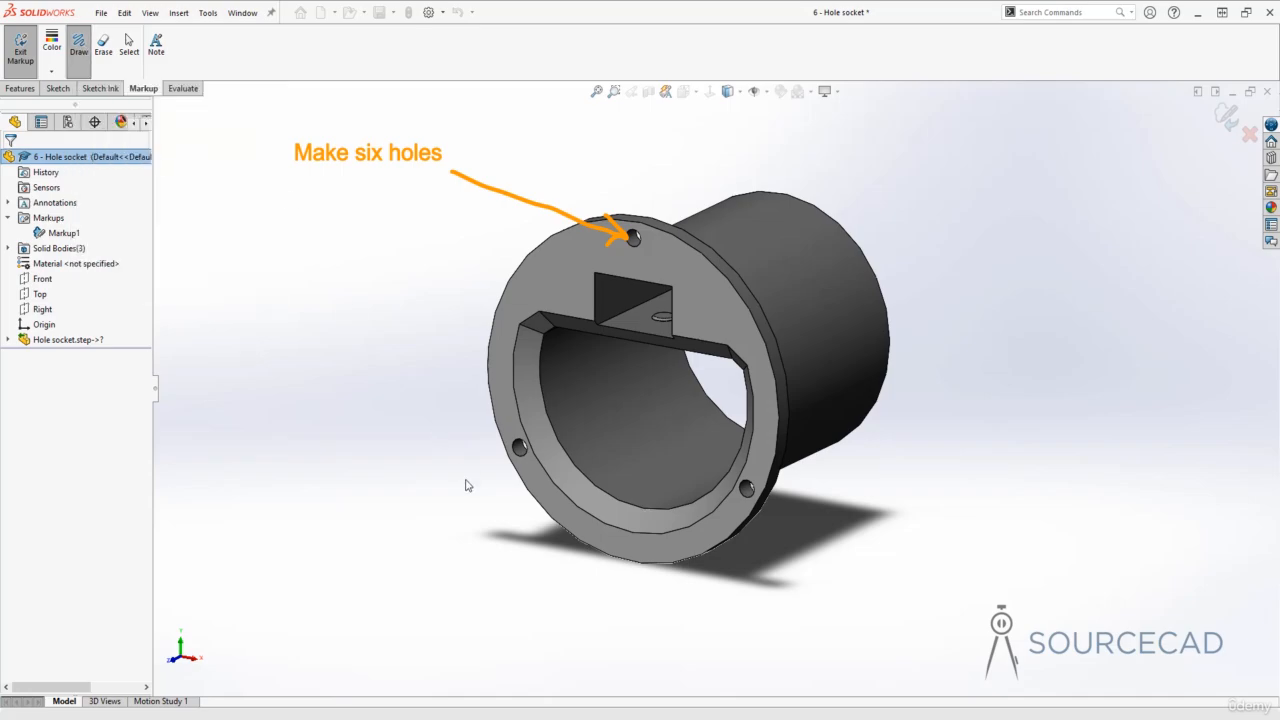
Set the markup color to red and draw a freehand arrow pointing to the chamfer around the socket opening
click(54, 74)
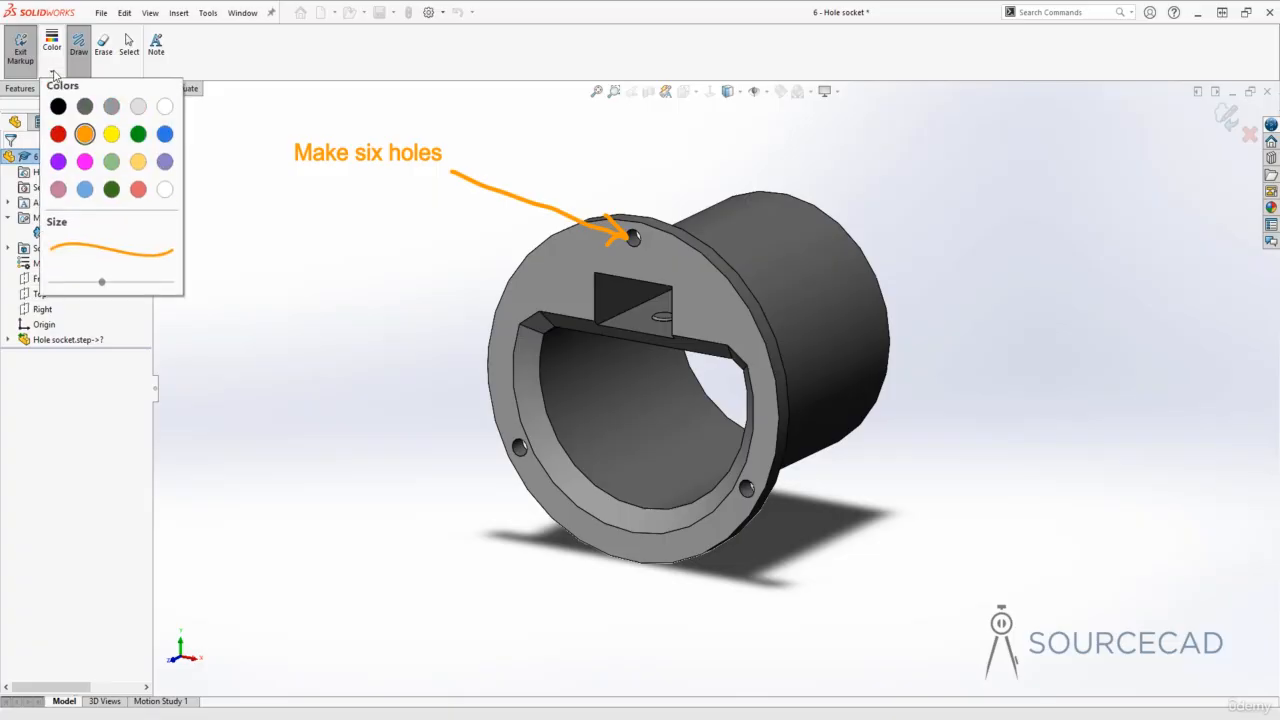
click(58, 134)
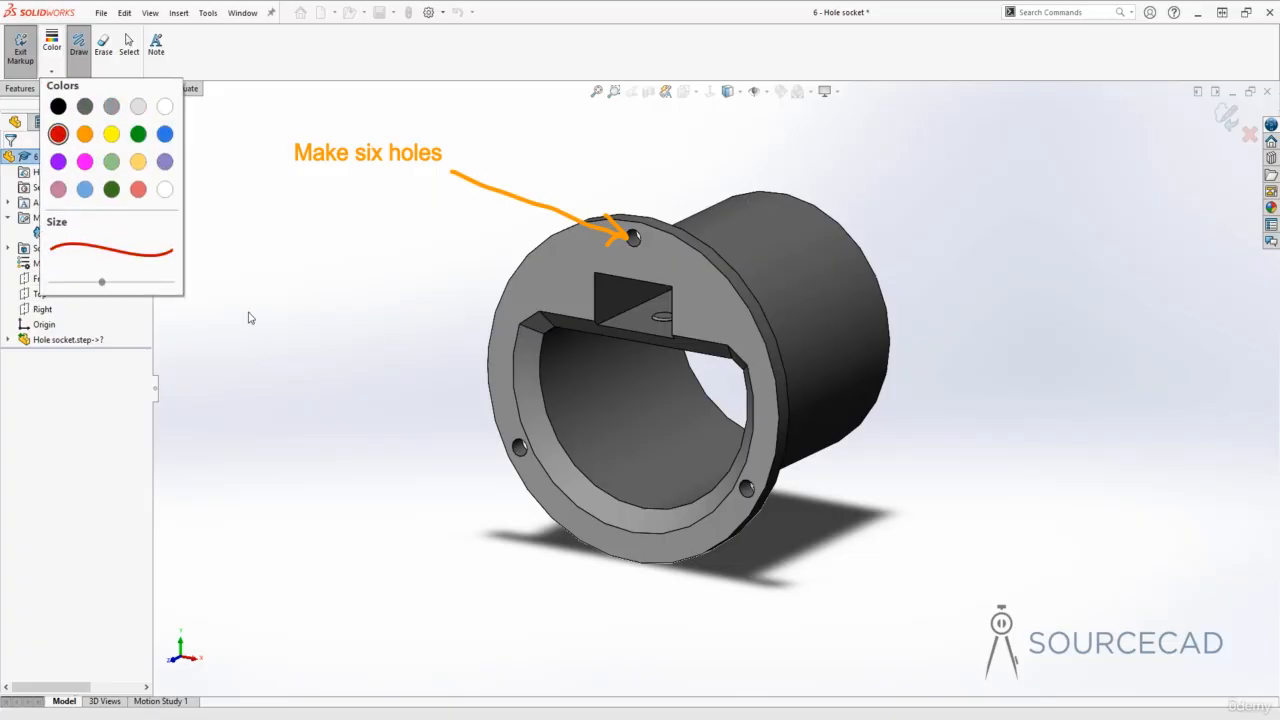
click(248, 56)
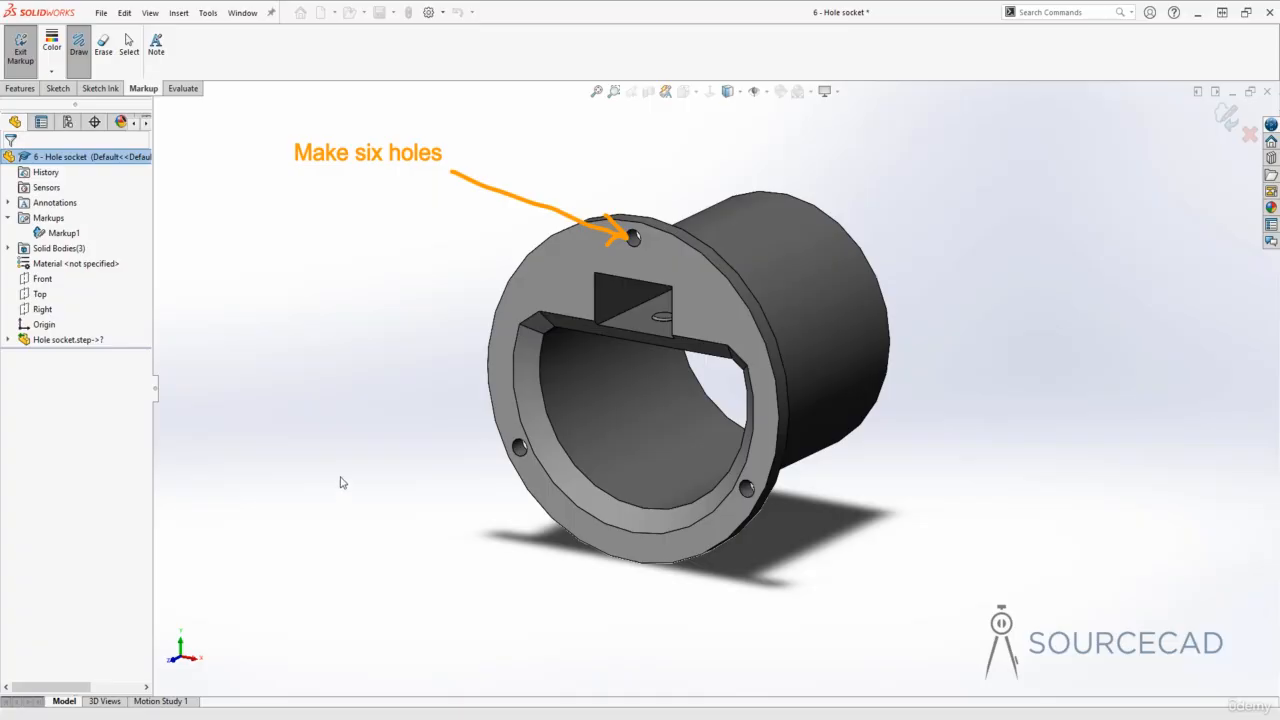
mouse_move(400, 407)
mouse_down()
mouse_move(536, 390)
mouse_move(522, 414)
mouse_up()
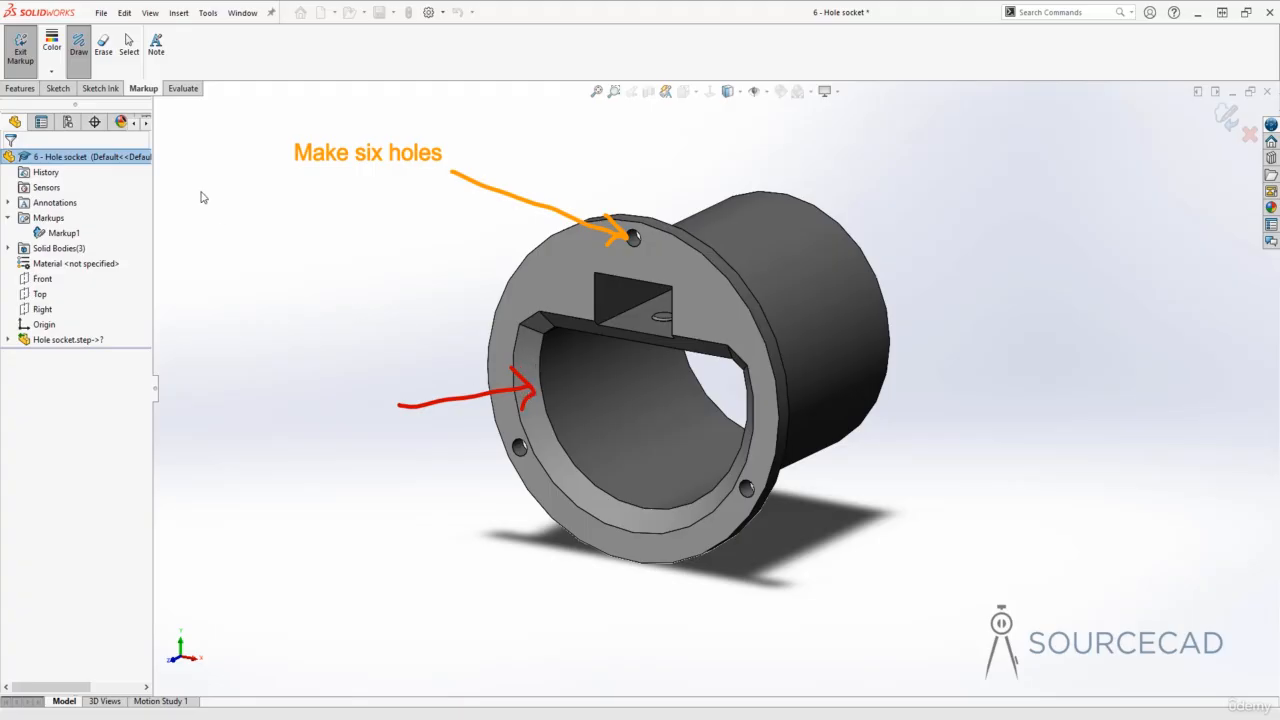
Place a red note reading "Decrease chamfer distance" near the tail of the red arrow
click(156, 44)
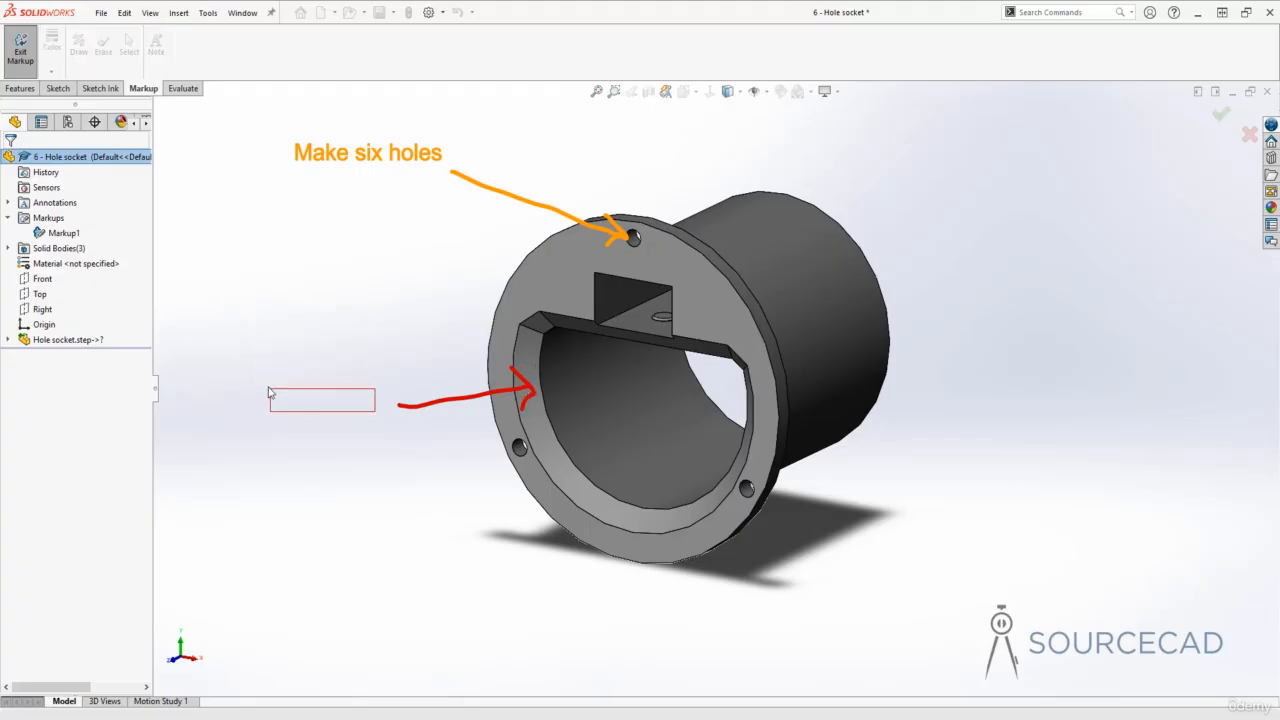
click(268, 392)
text(De)
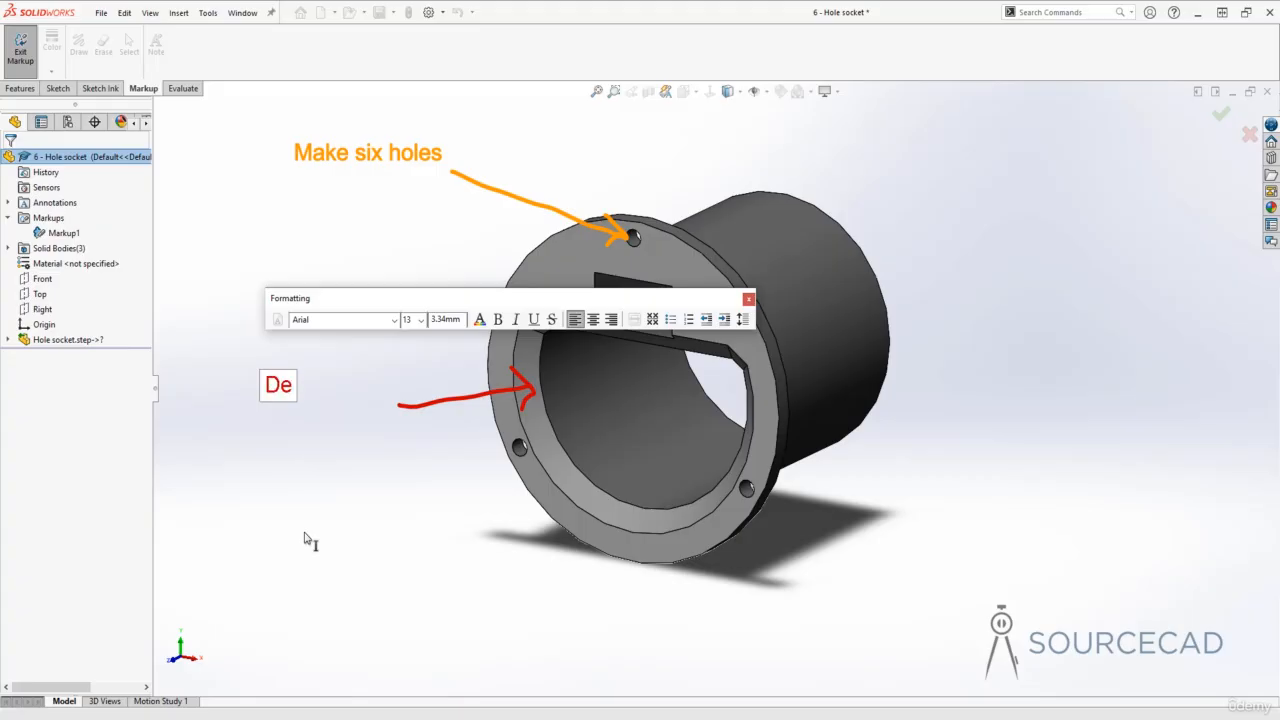
text(crease chamfer distance)
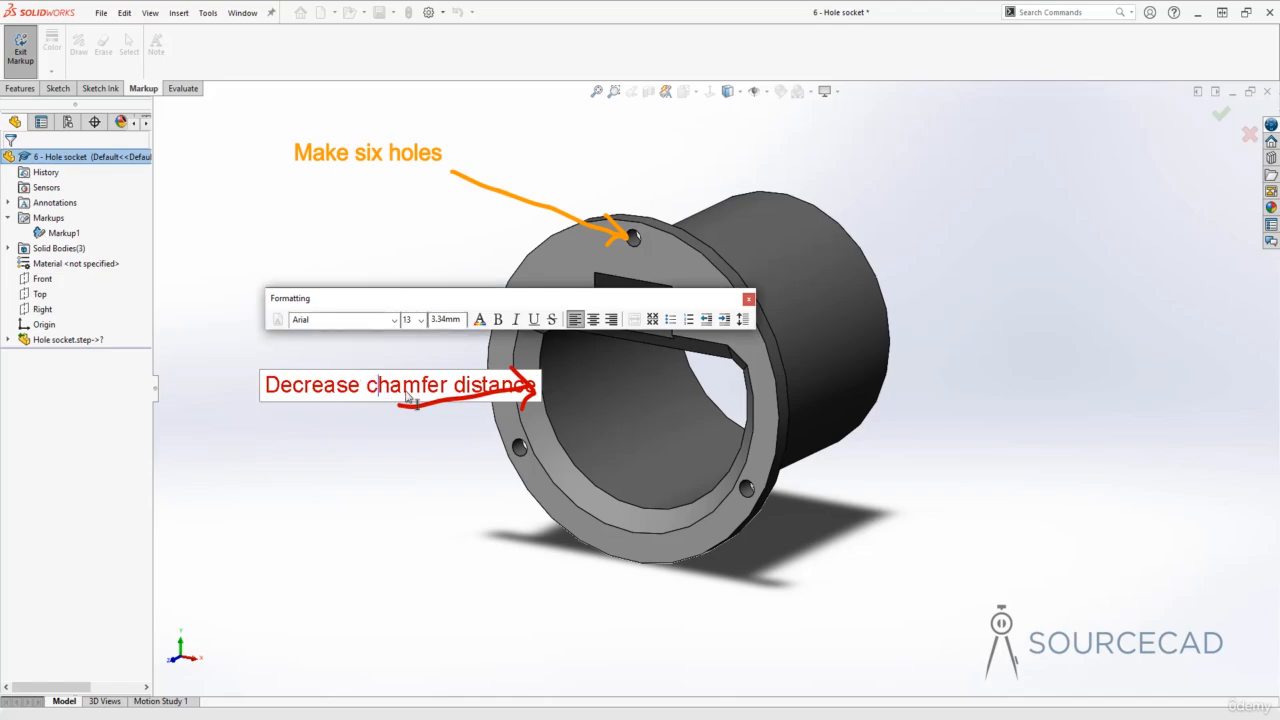
Set the chamfer note's font size to 9, then finish the note and save the markup
drag(272, 391, 540, 402)
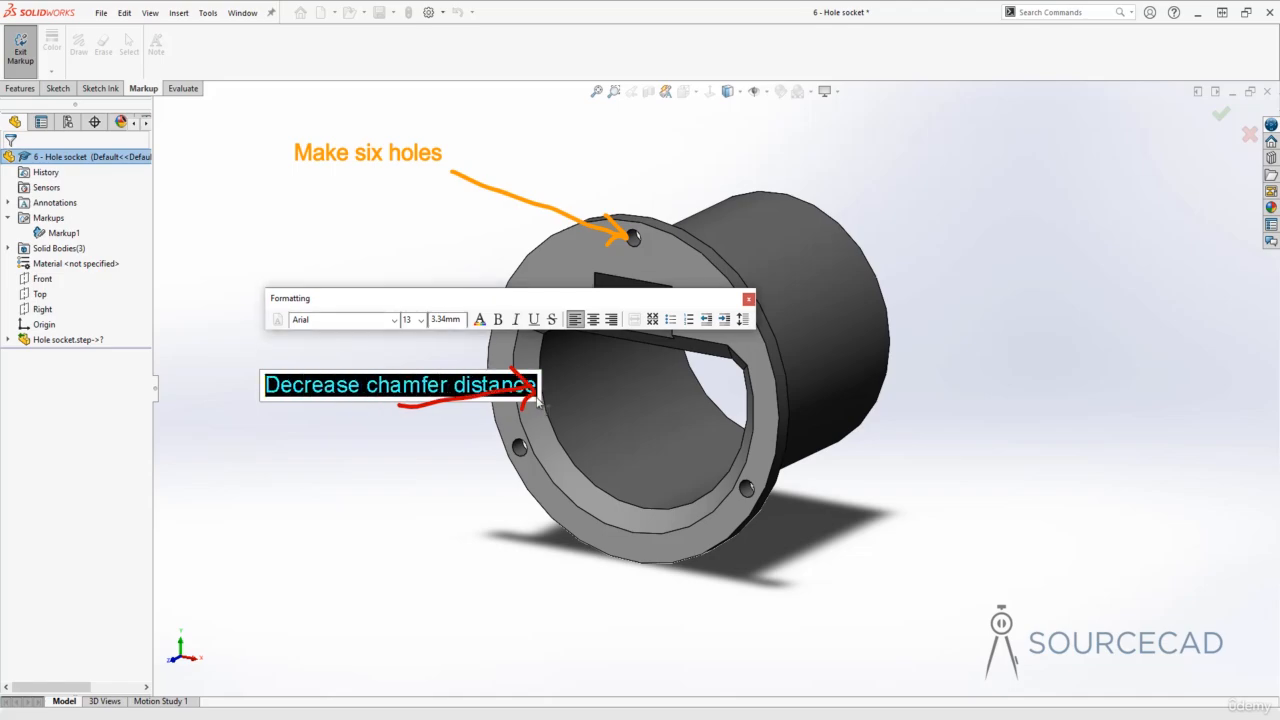
click(420, 320)
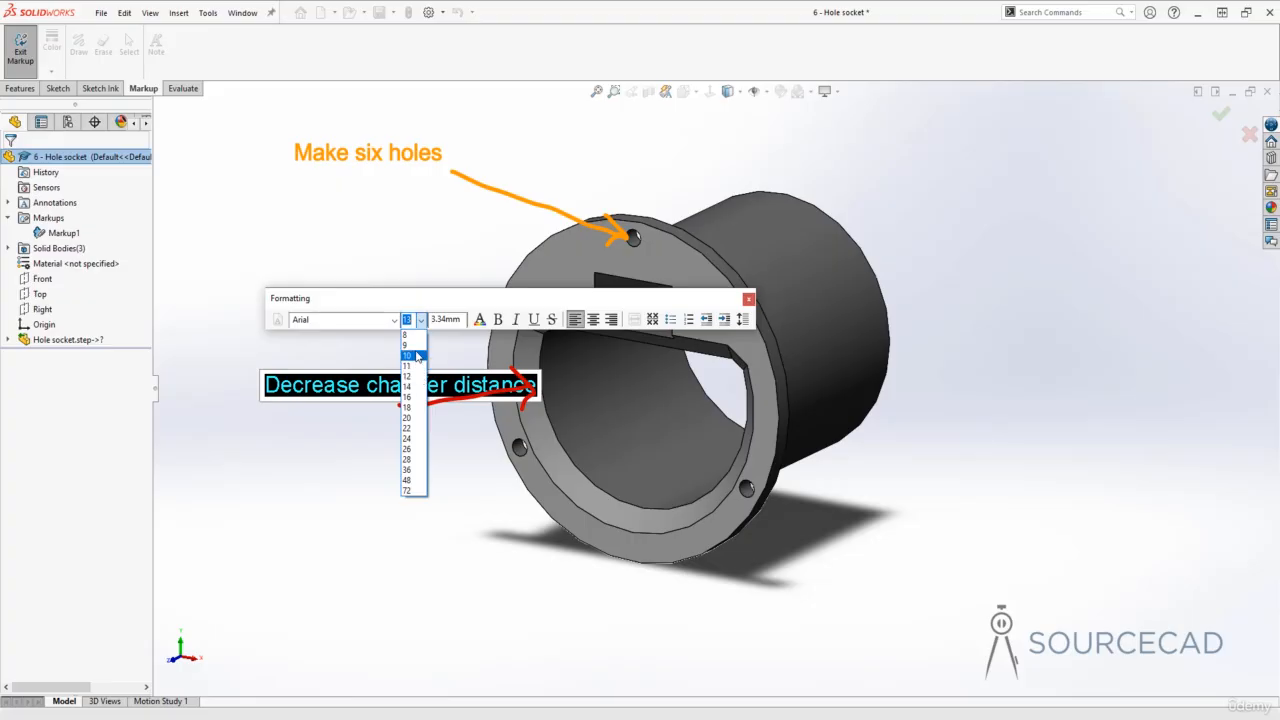
click(417, 336)
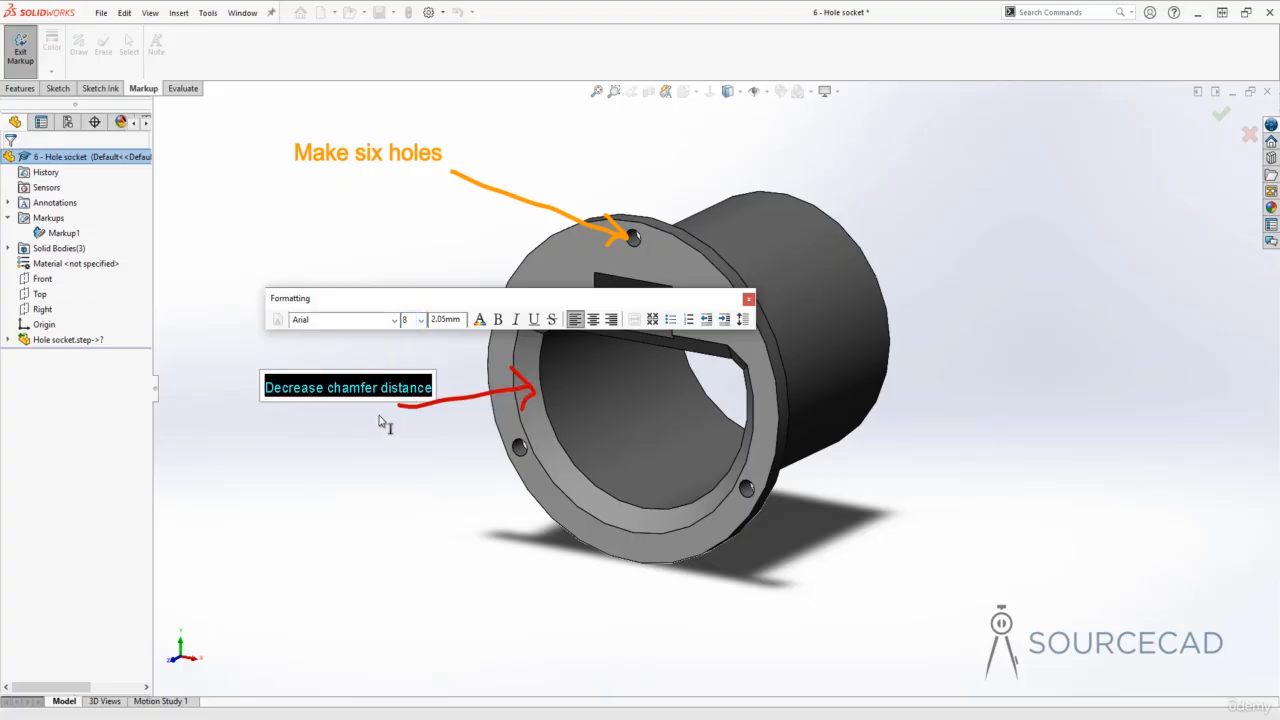
click(419, 320)
click(413, 347)
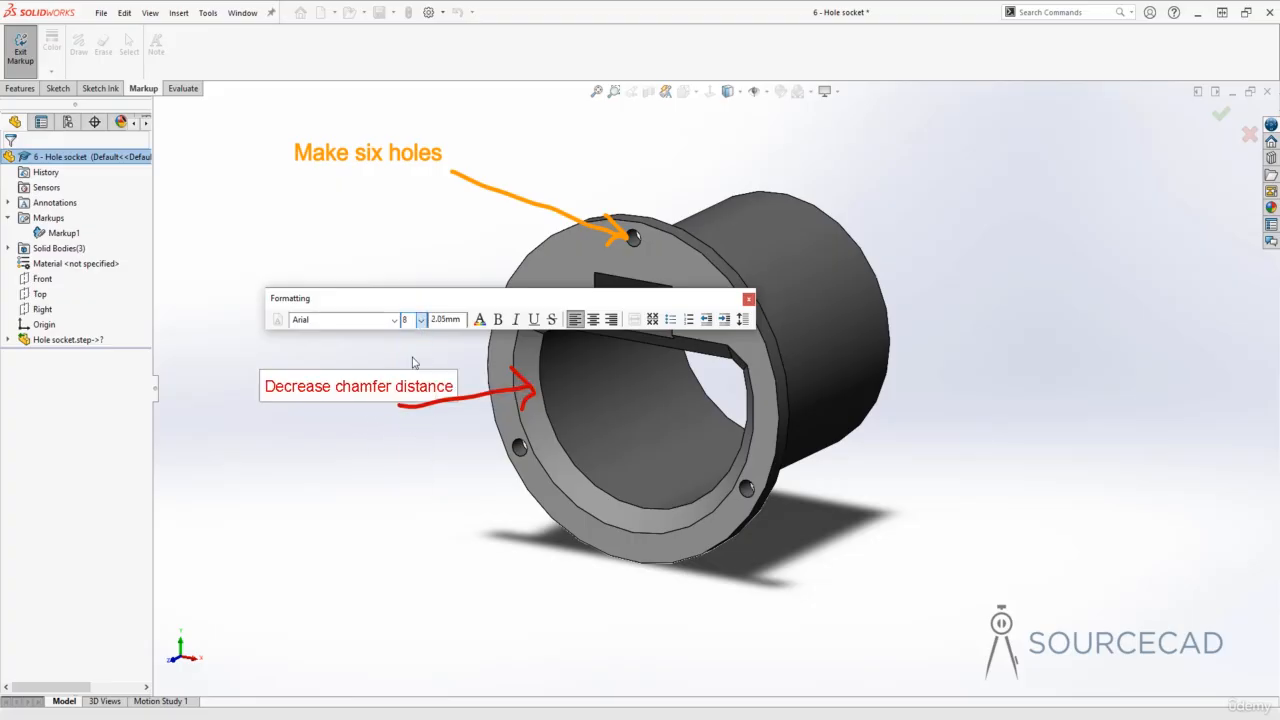
drag(361, 403, 324, 395)
click(372, 436)
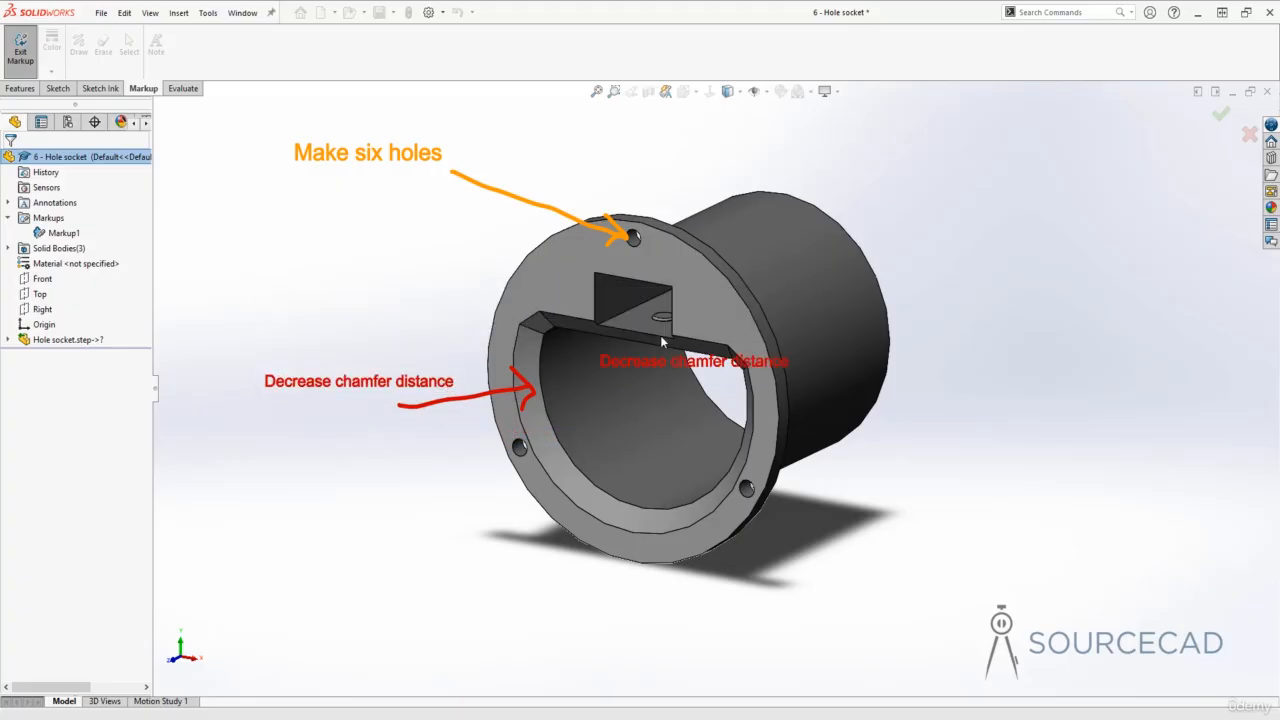
click(1221, 114)
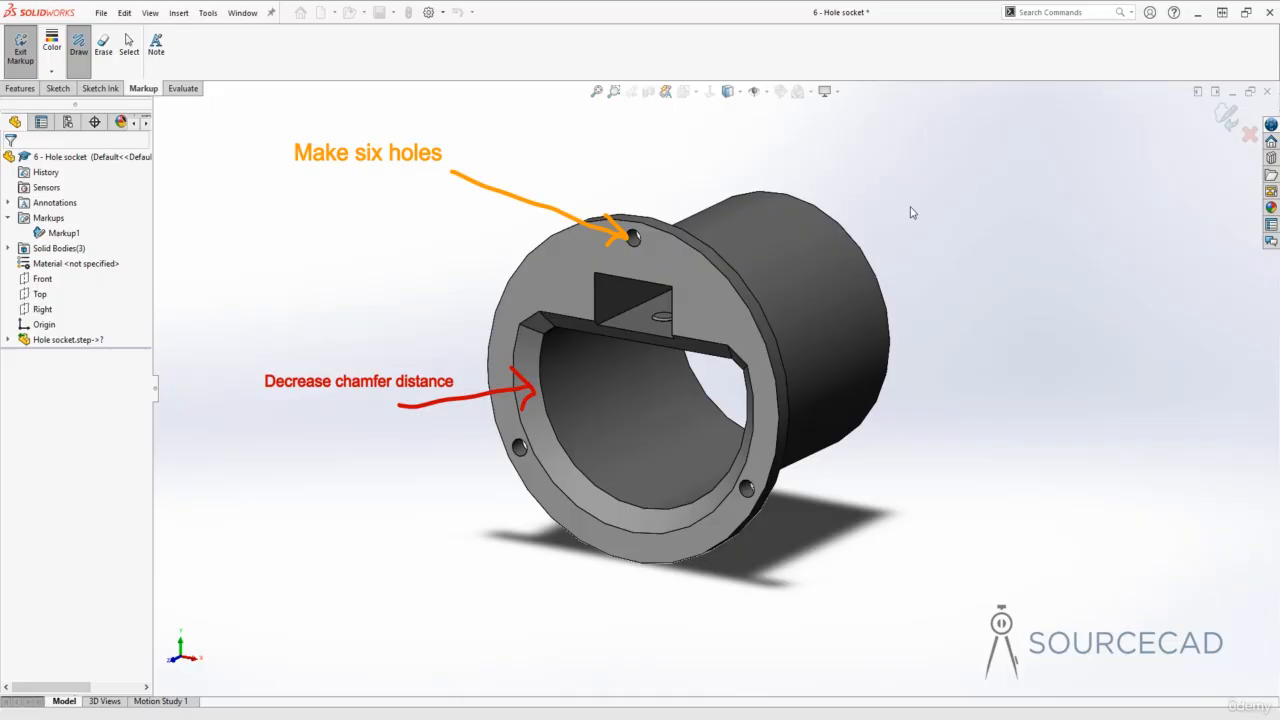
click(1228, 119)
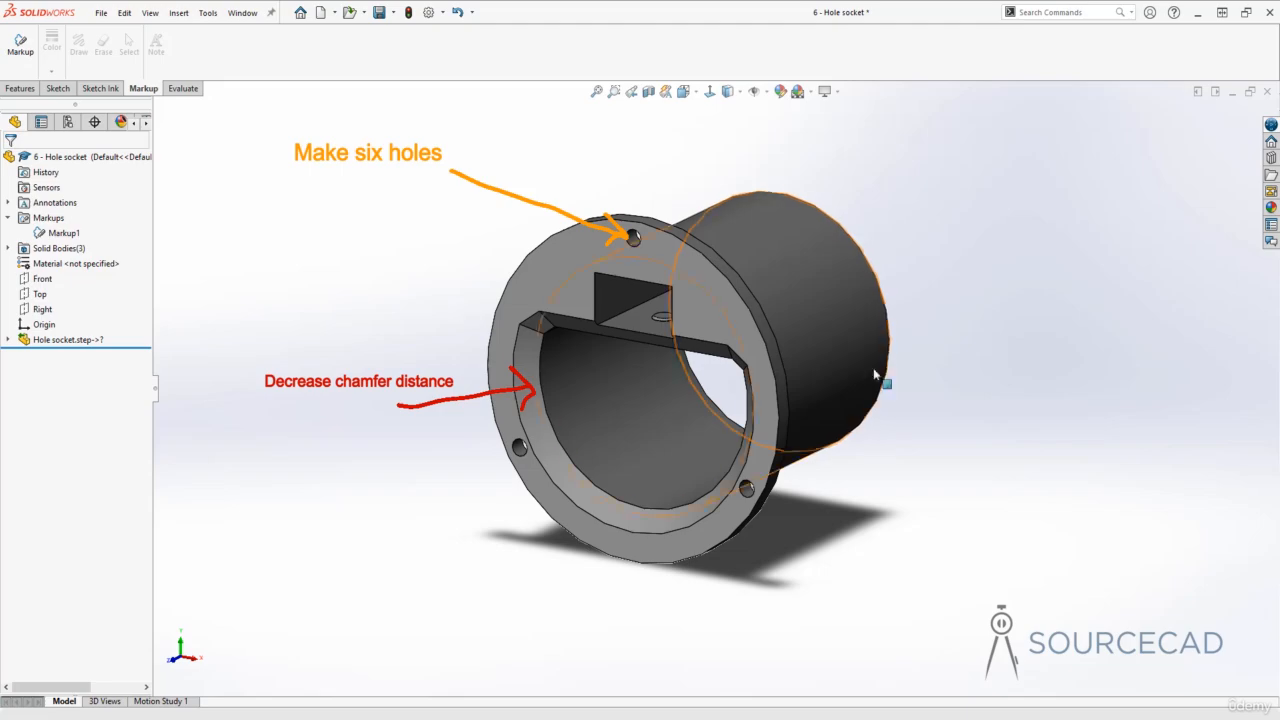
Start a second markup on the socket's rear side and draw red arrows to the tube's end edge and the flange-tube junction
middle_drag(936, 261, 580, 256)
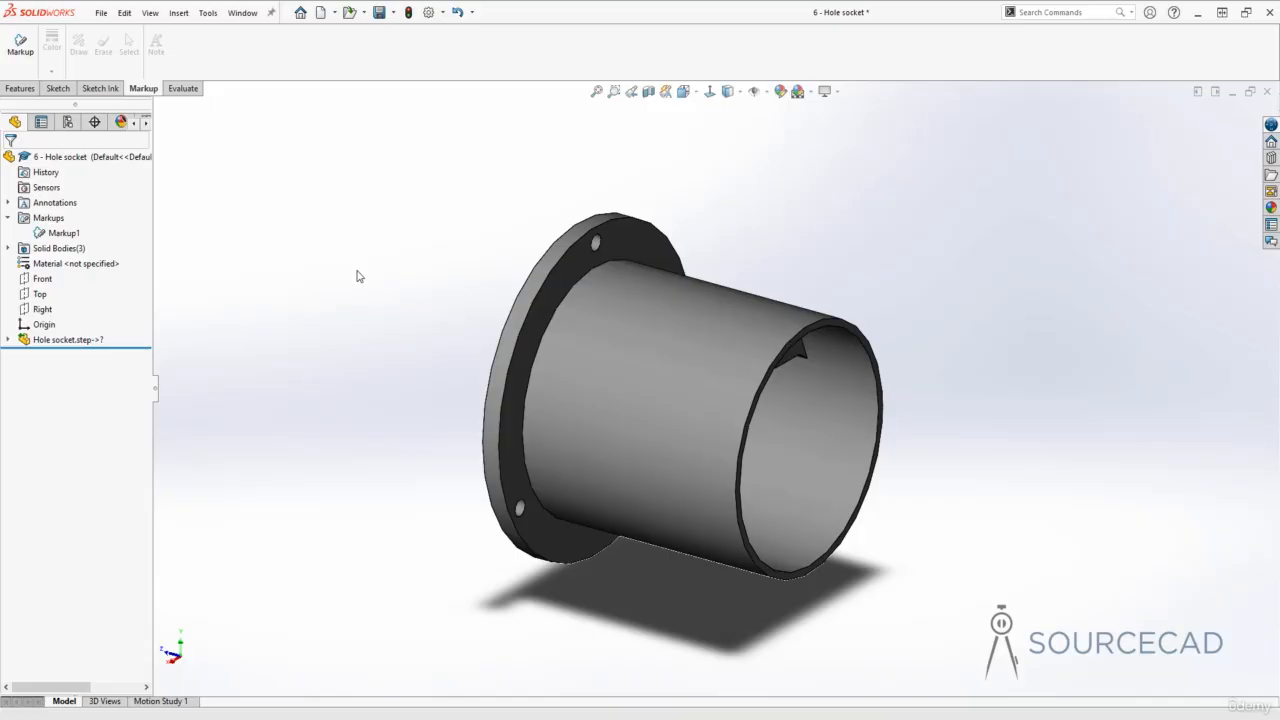
click(20, 45)
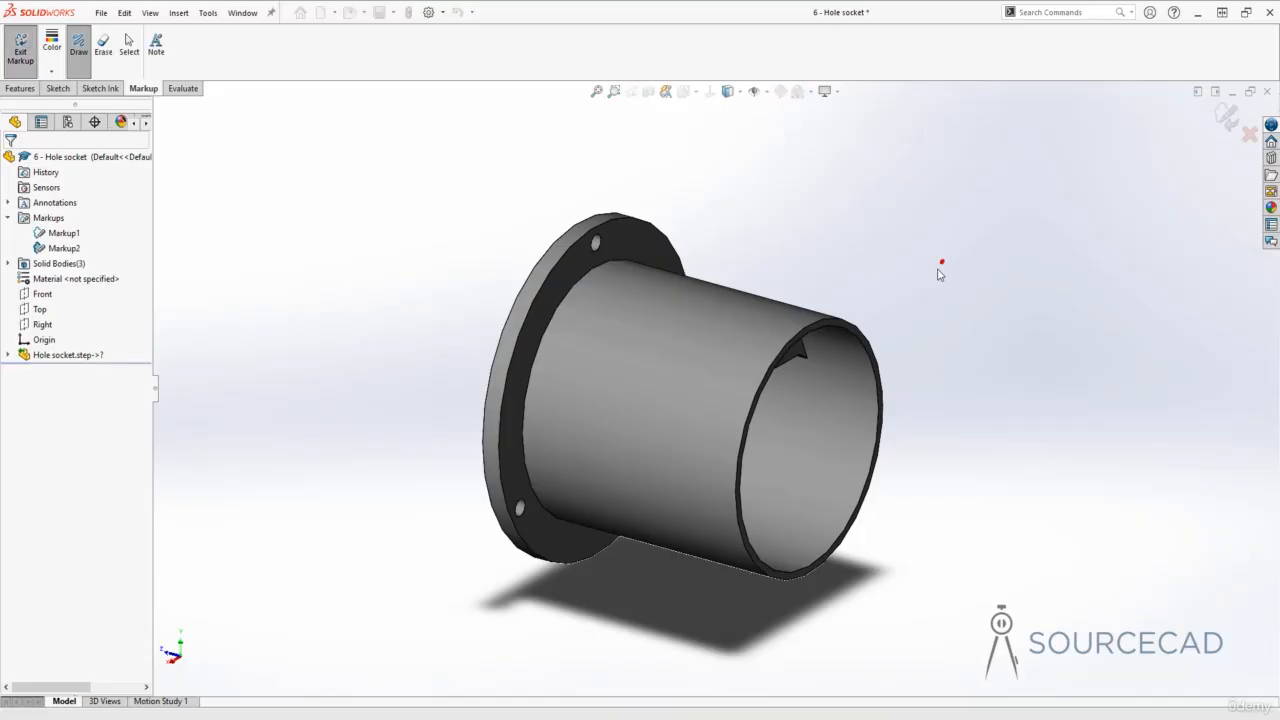
mouse_move(943, 262)
mouse_down()
mouse_move(864, 328)
mouse_move(888, 334)
mouse_up()
click(870, 313)
drag(598, 264, 943, 268)
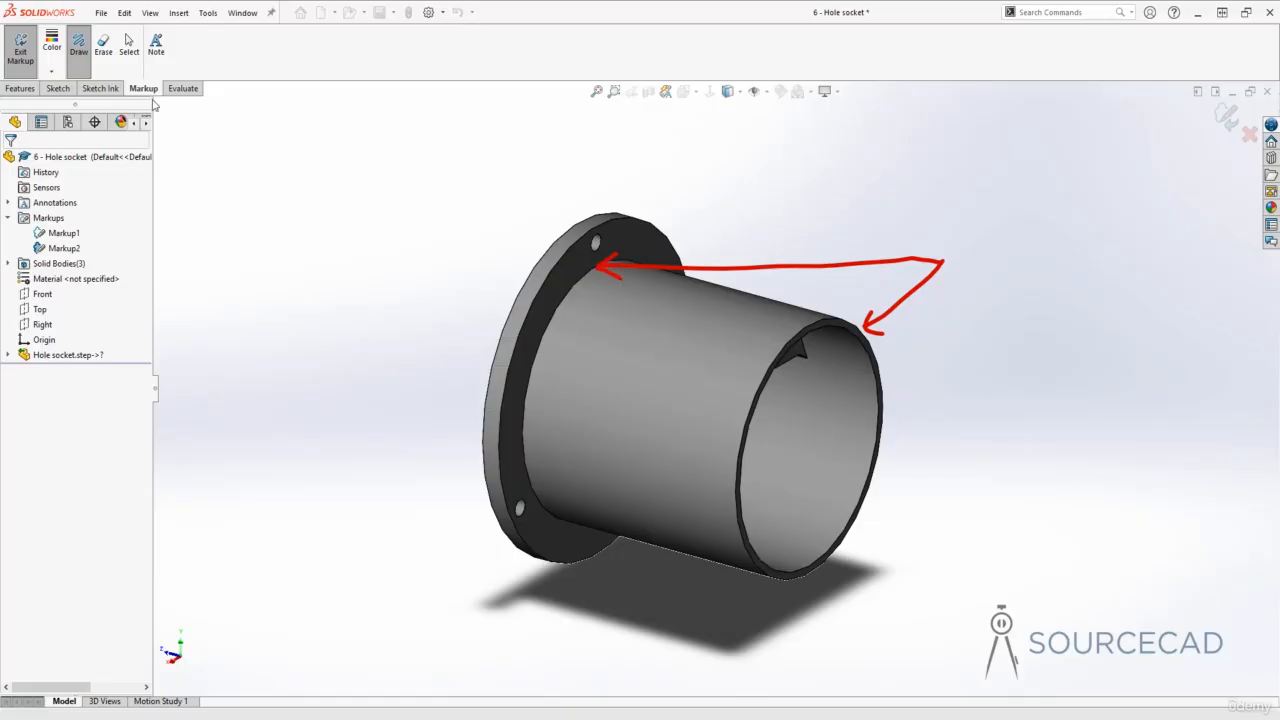
Add the note "Add fillets" where the two red arrows meet
click(156, 44)
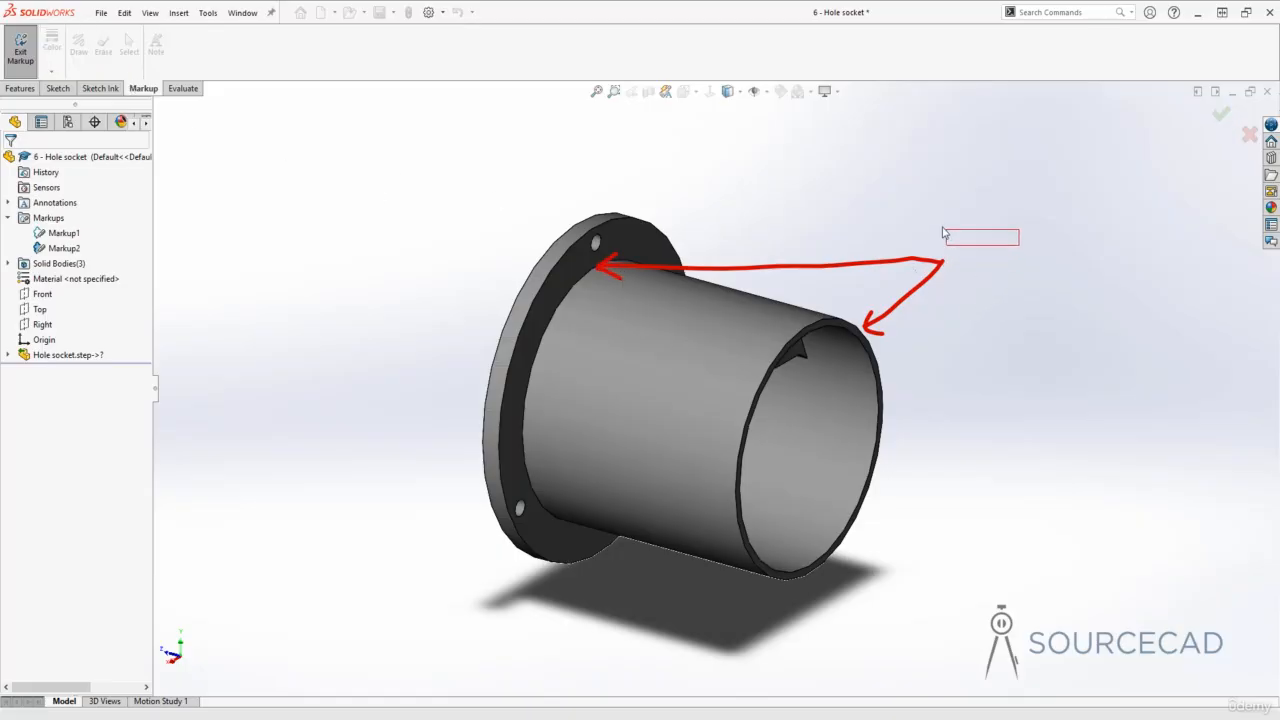
click(942, 233)
text(Add fillets)
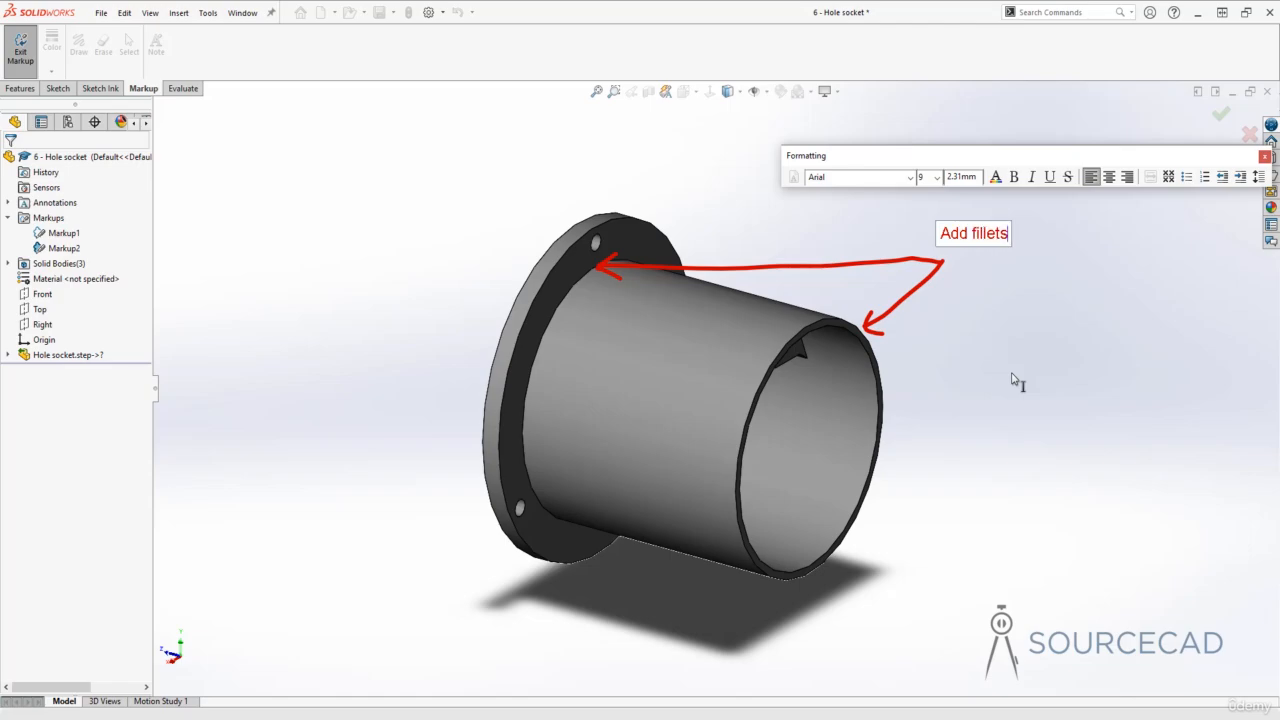
click(1221, 116)
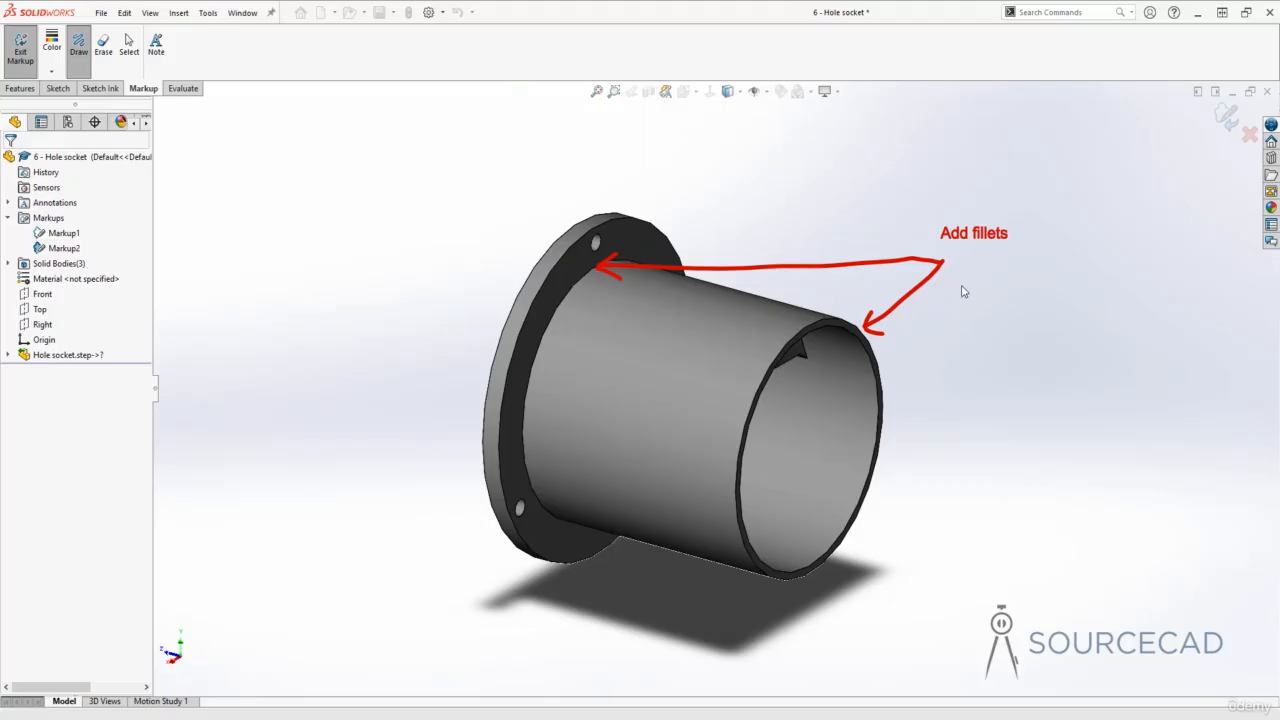
click(103, 45)
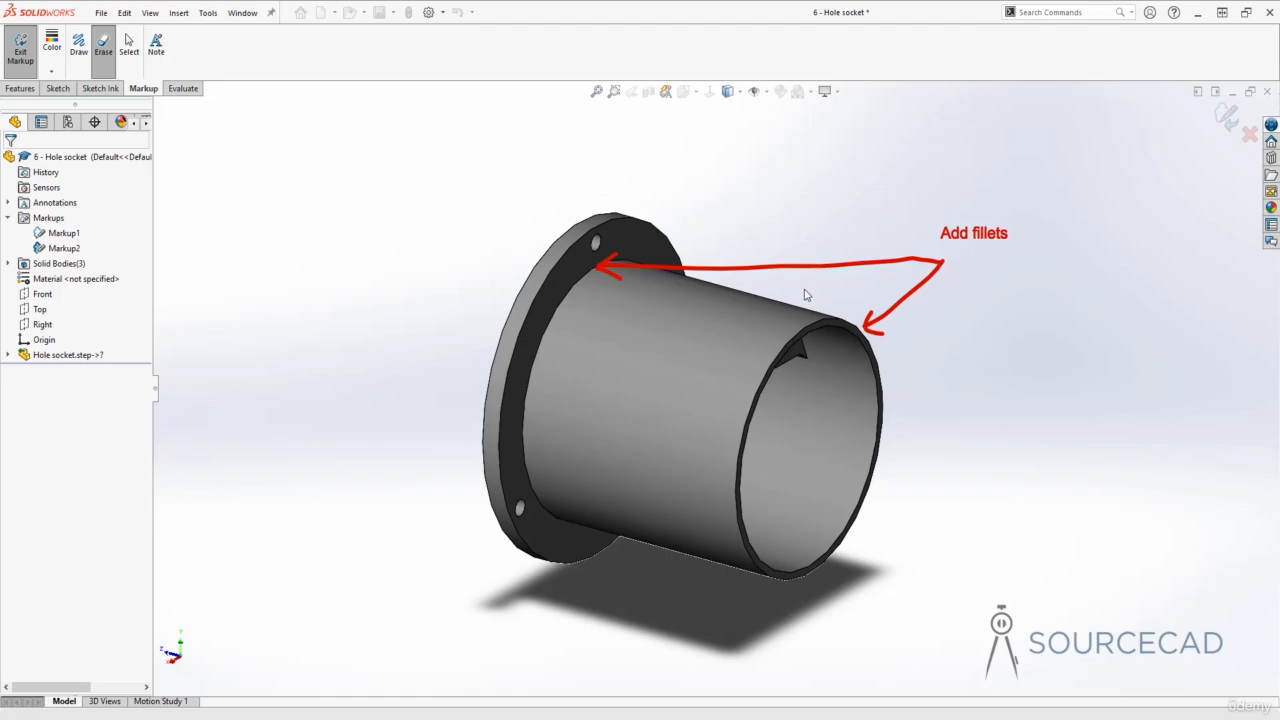
click(78, 45)
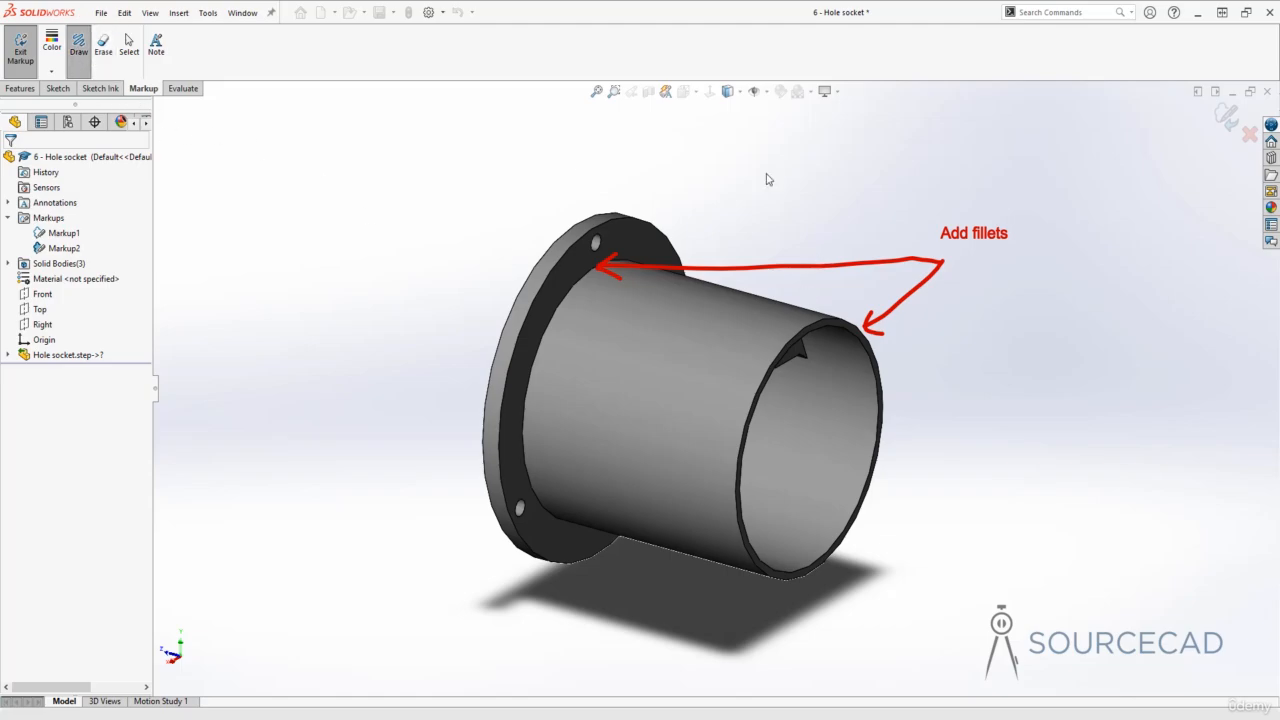
Finish the second markup, and orient the view to Markup1 and back to Markup2
click(1227, 117)
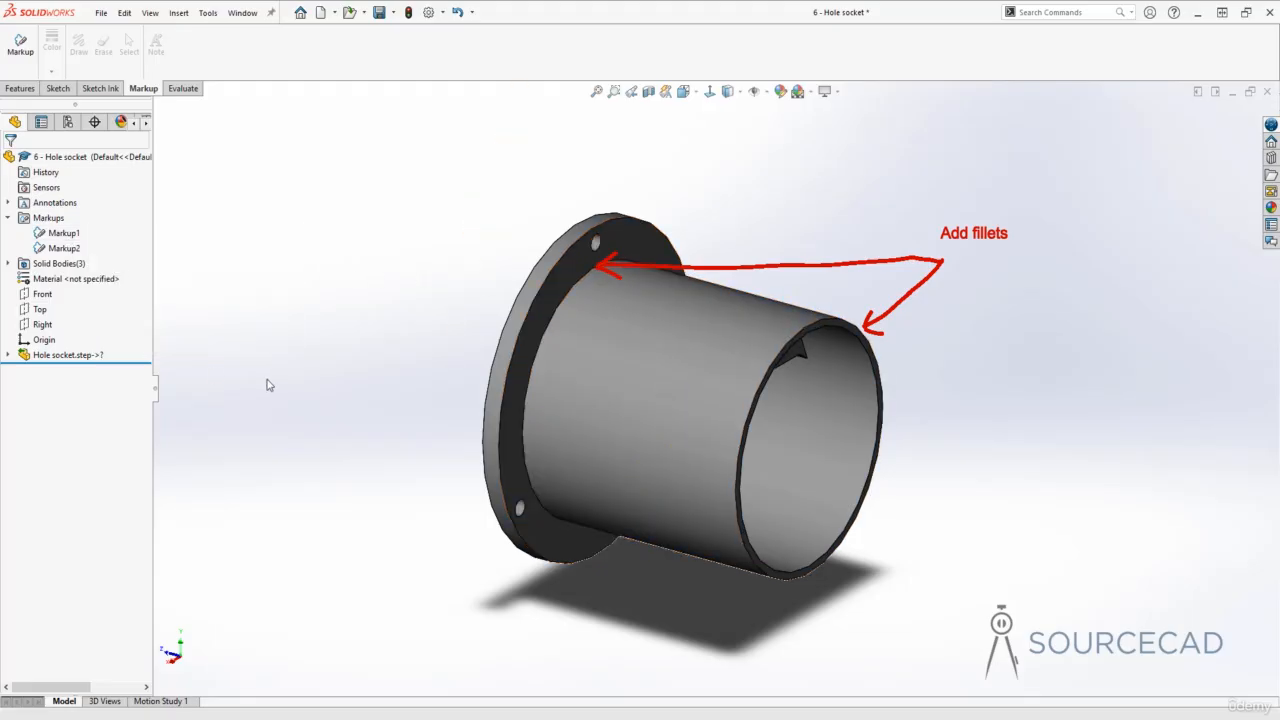
click(70, 234)
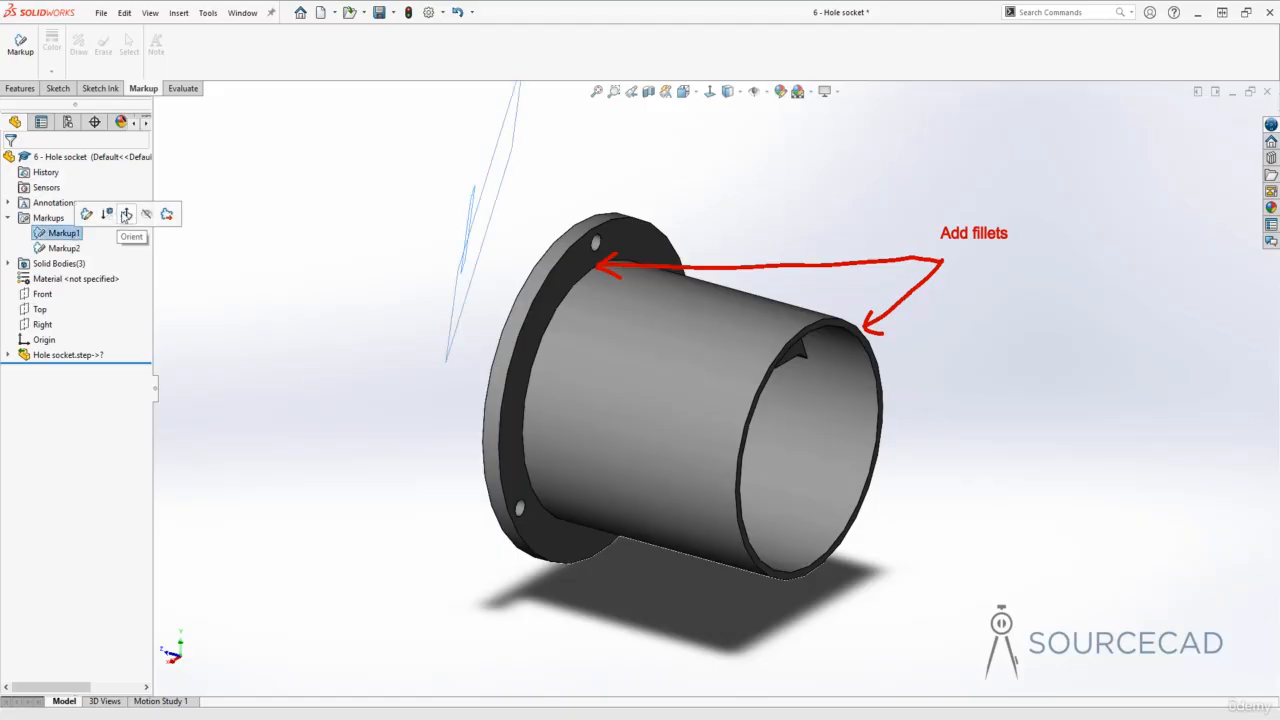
click(127, 216)
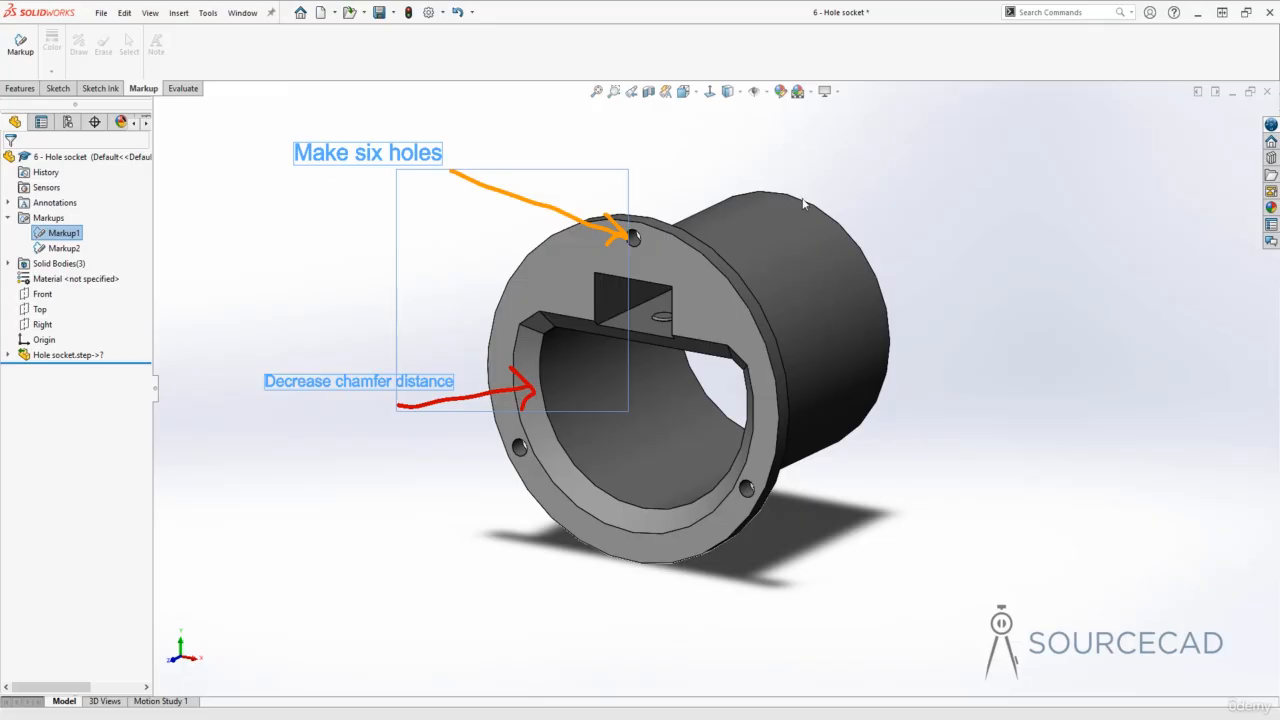
click(82, 247)
click(97, 228)
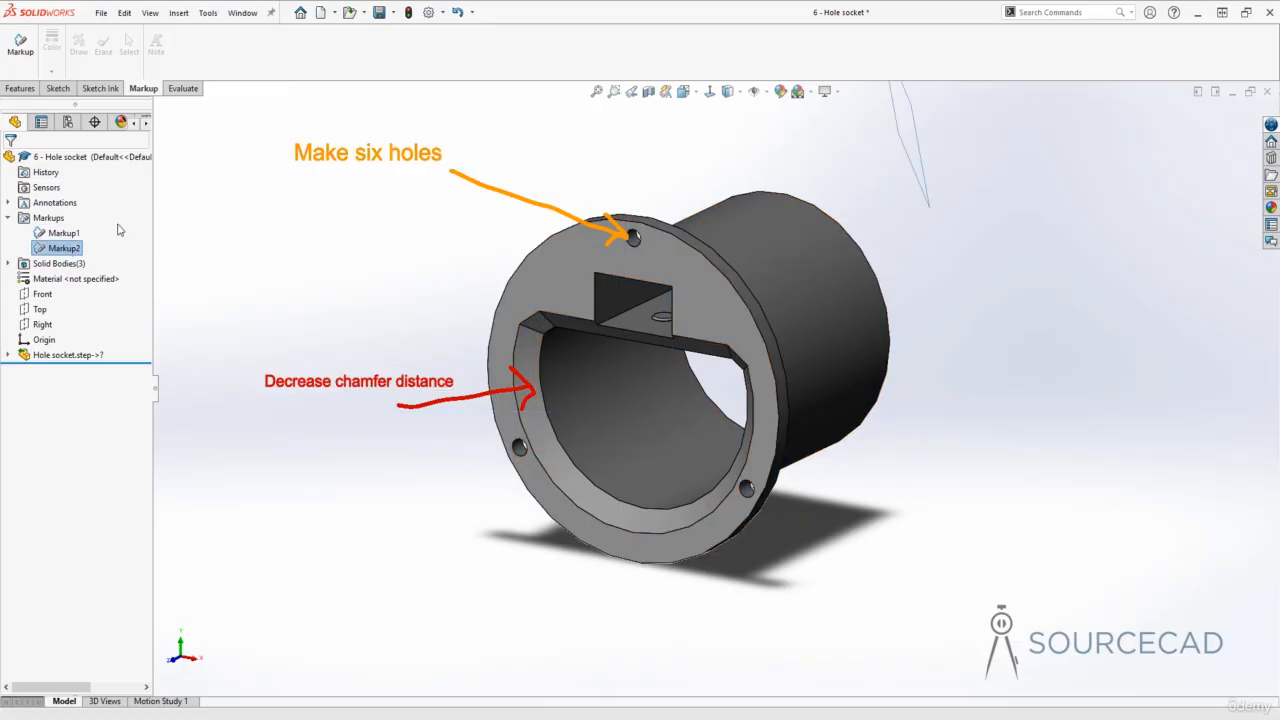
click(1080, 440)
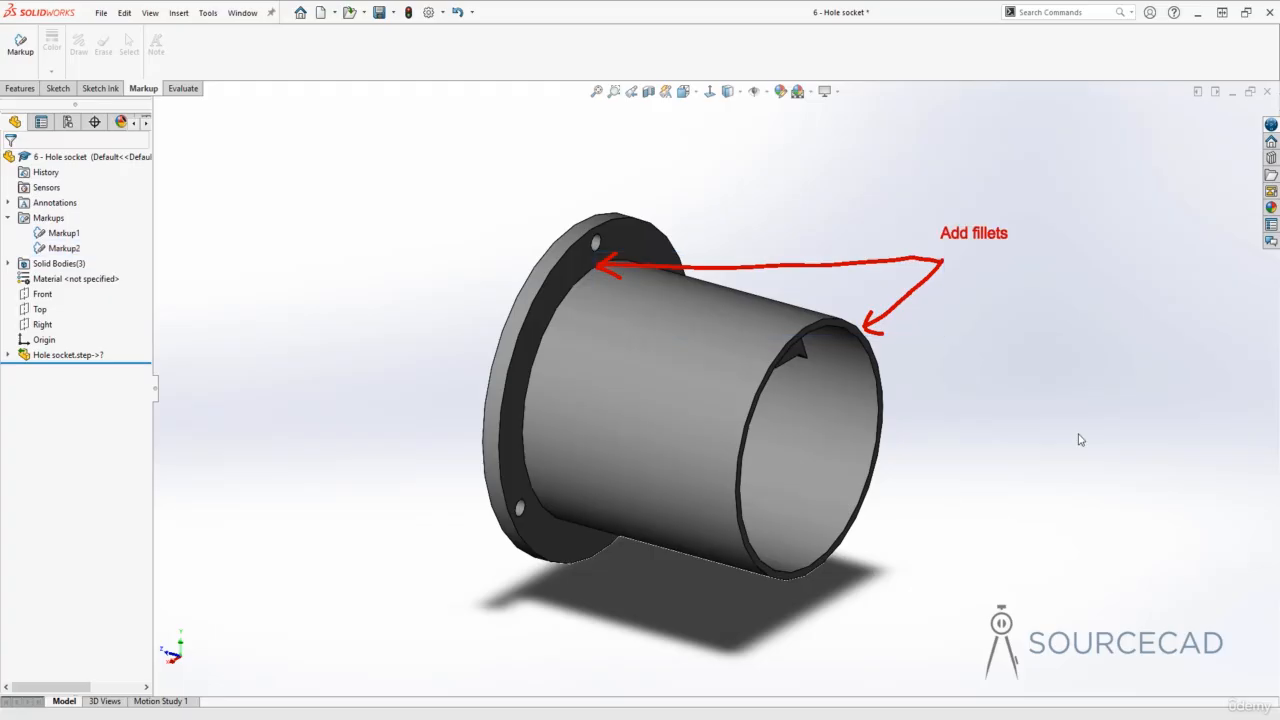
Orient the view to Markup1 and export that markup to the Desktop as a PDF named "sample markup"
click(63, 232)
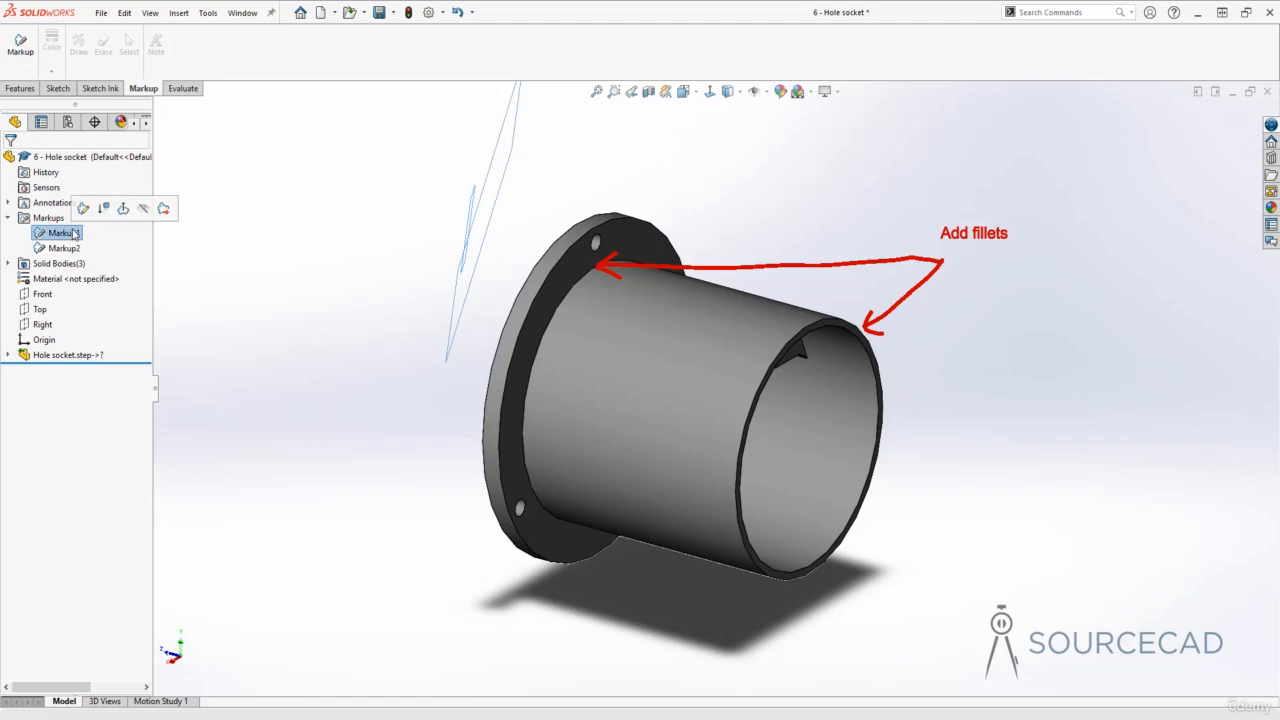
click(124, 208)
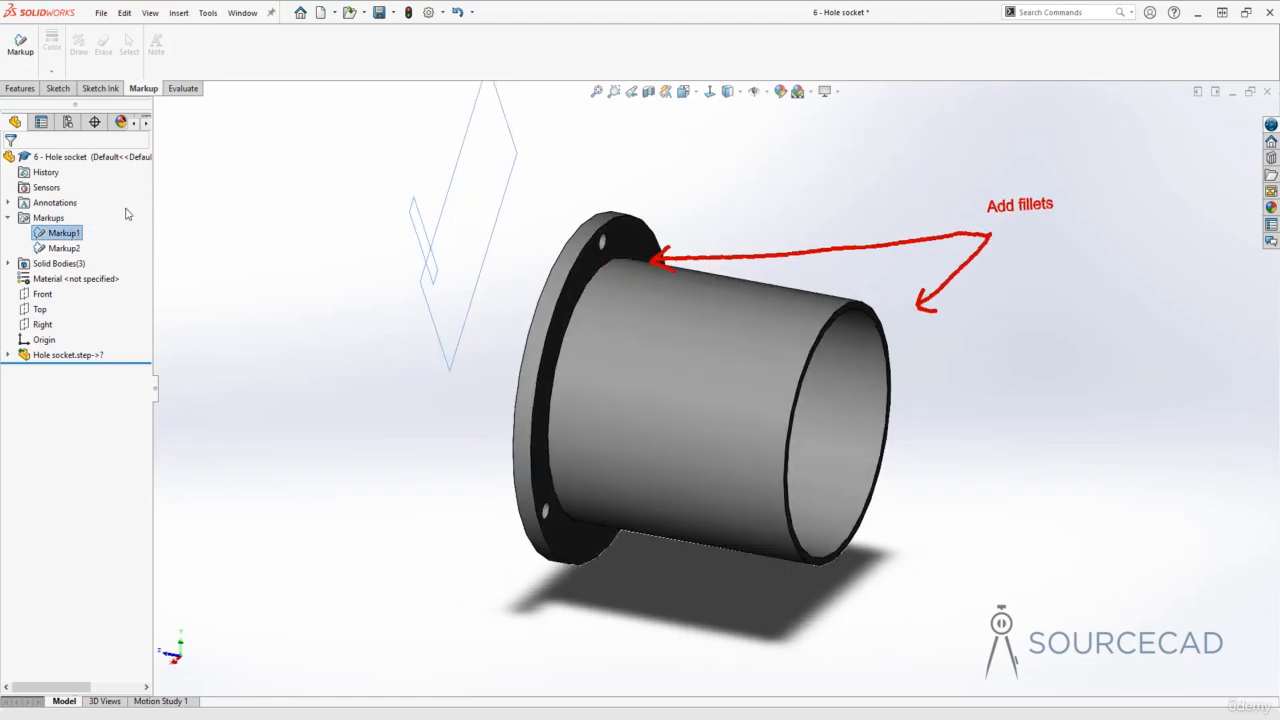
right_click(56, 237)
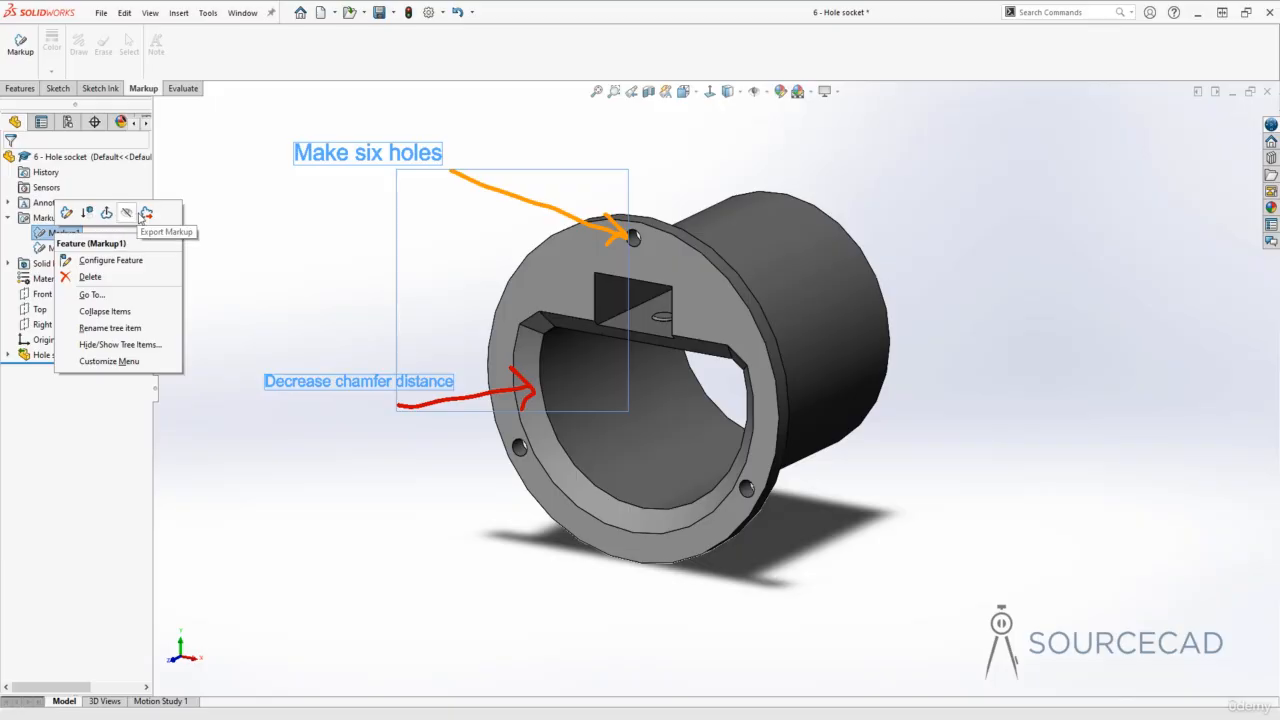
click(147, 213)
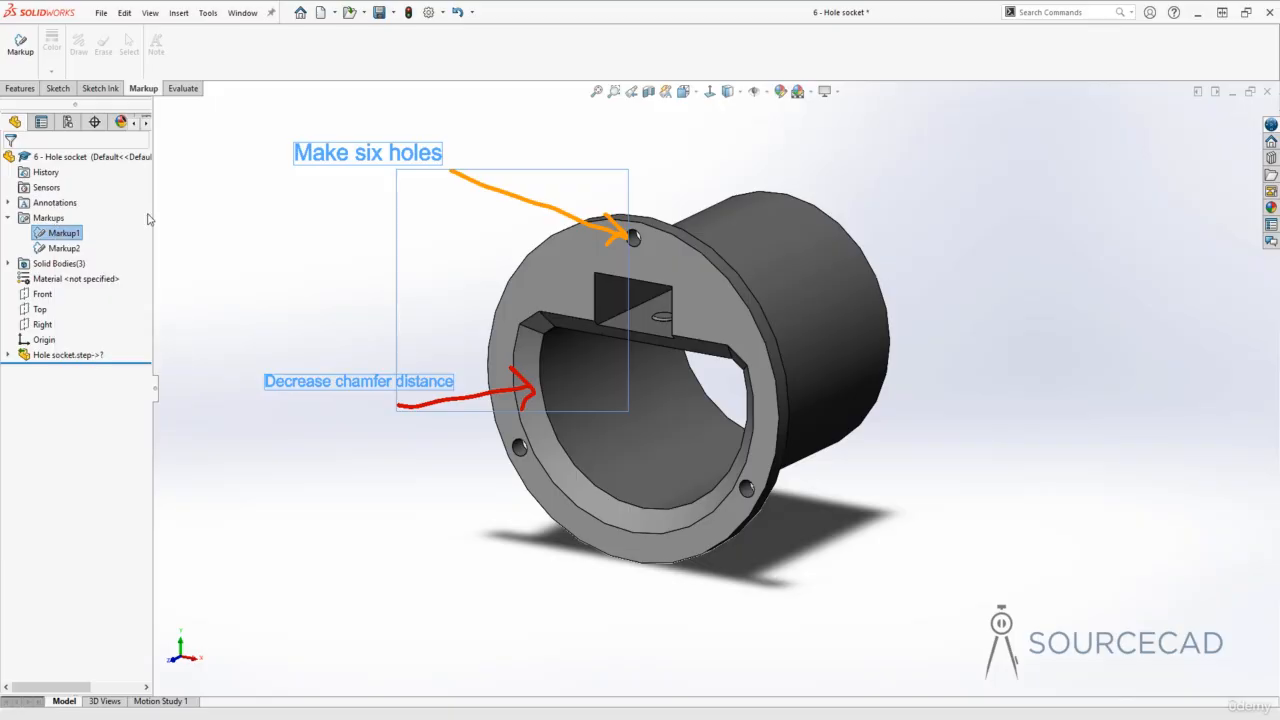
click(55, 119)
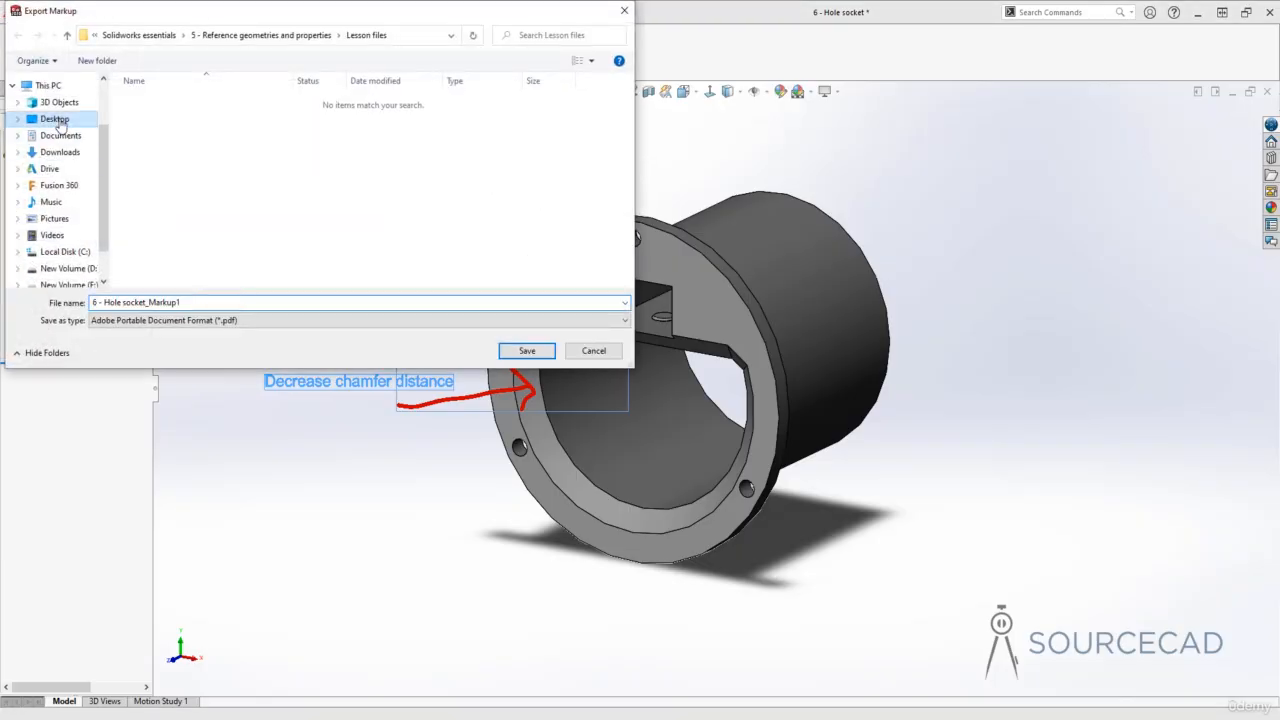
click(187, 303)
text(sample)
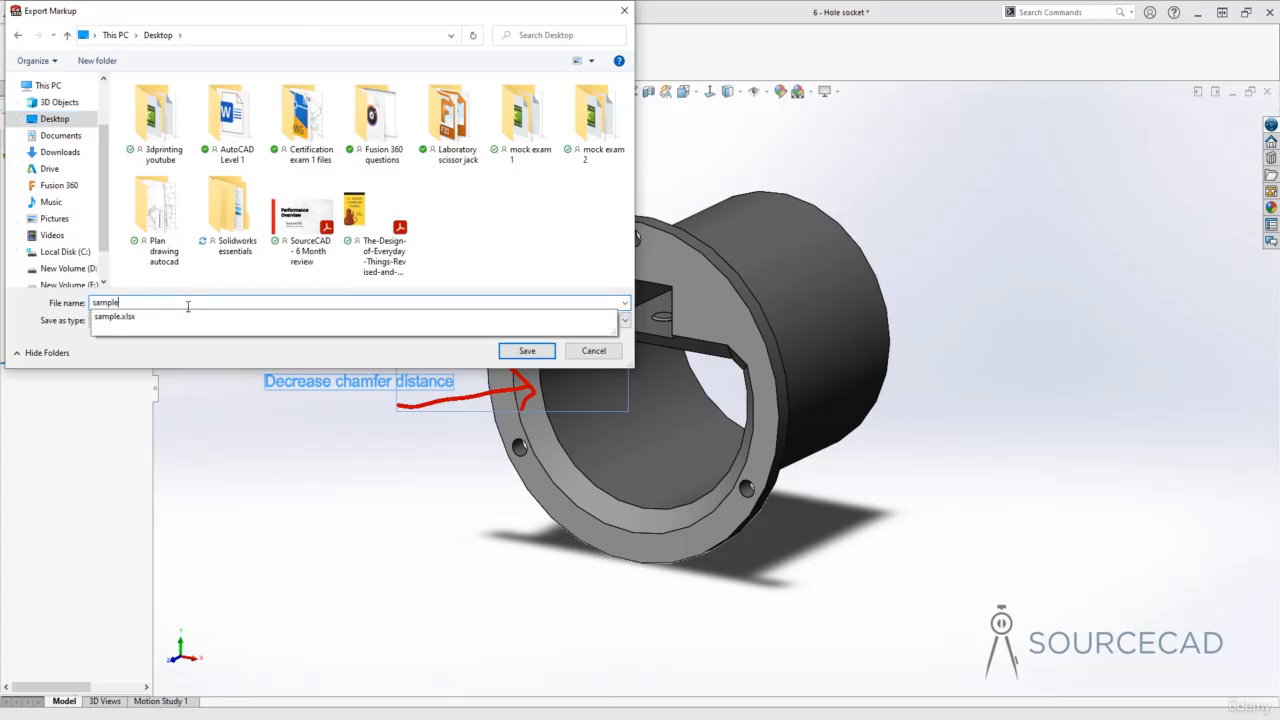
text( markup)
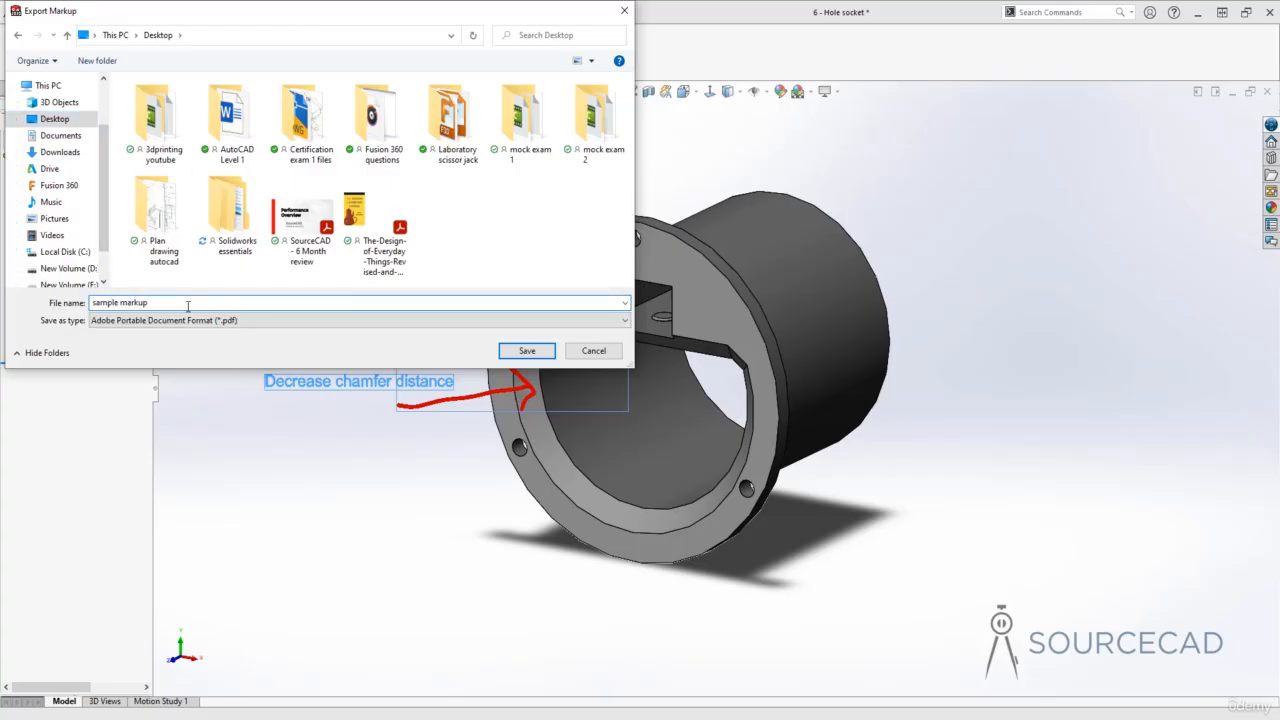
click(526, 351)
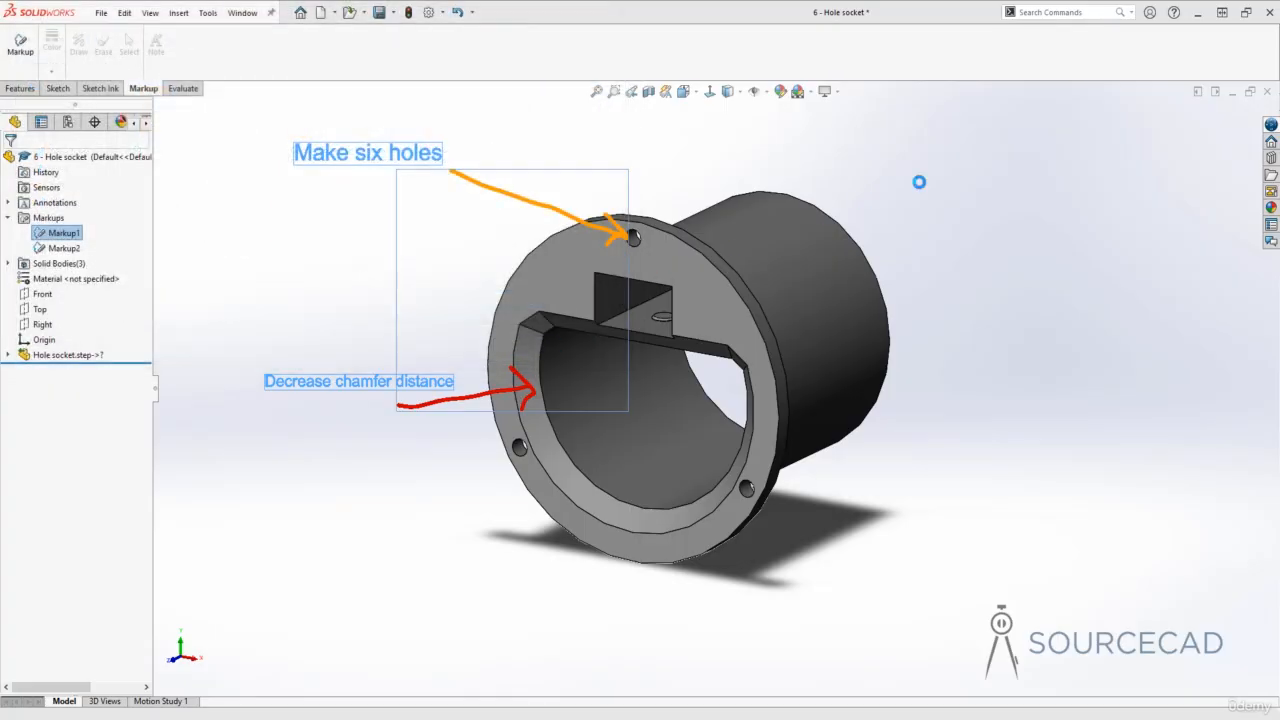
Switch to the Windows desktop and open the exported "sample markup" PDF
click(1199, 12)
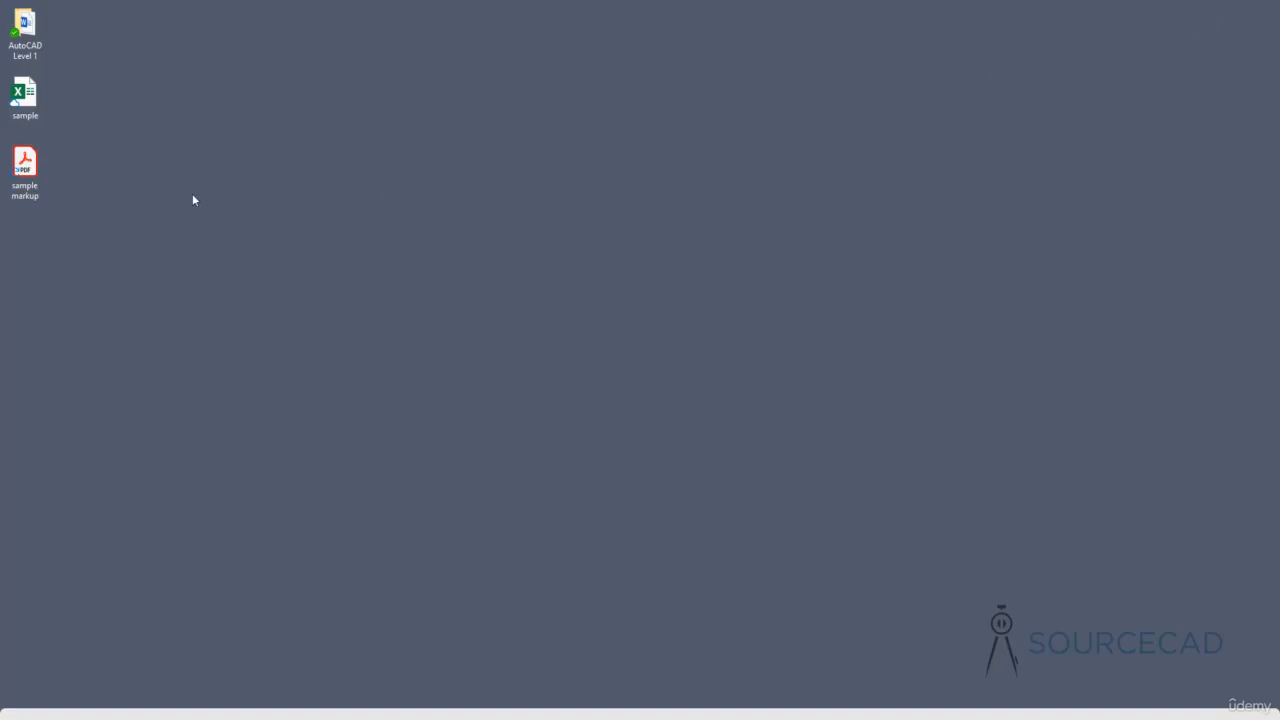
double_click(36, 175)
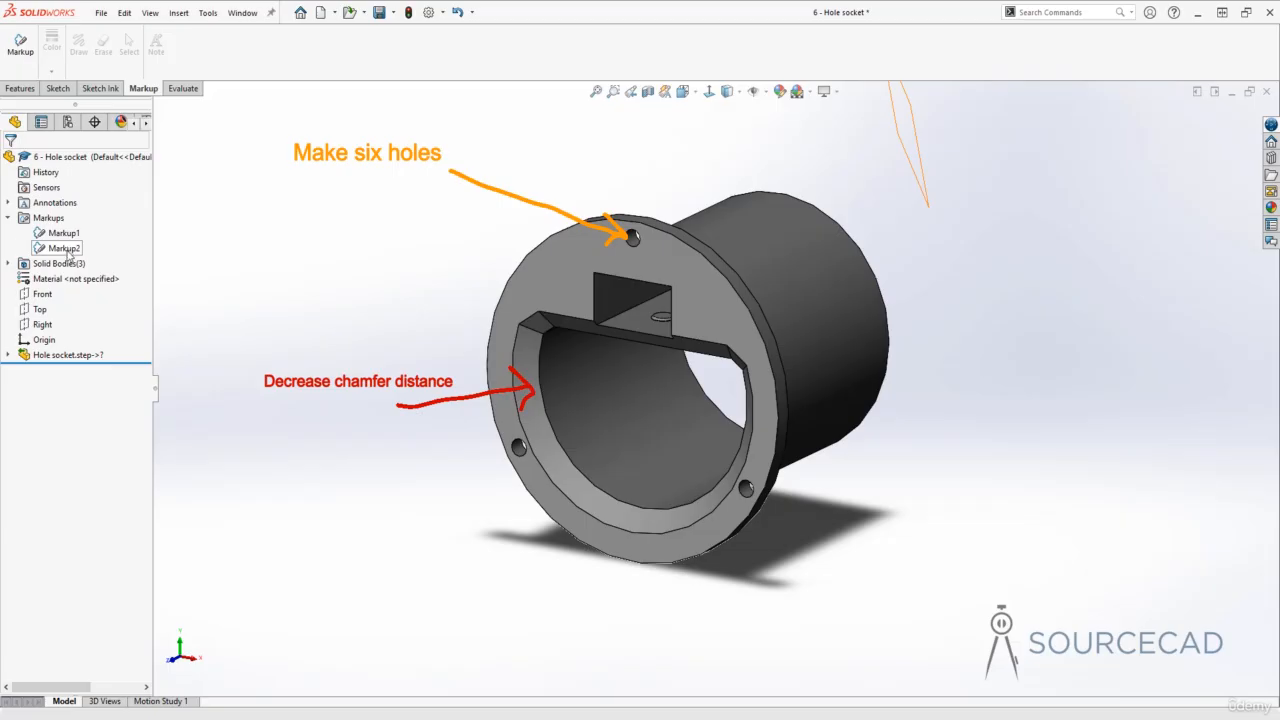
Orient the view to Markup2 on the socket's rear side
mouse_move(67, 258)
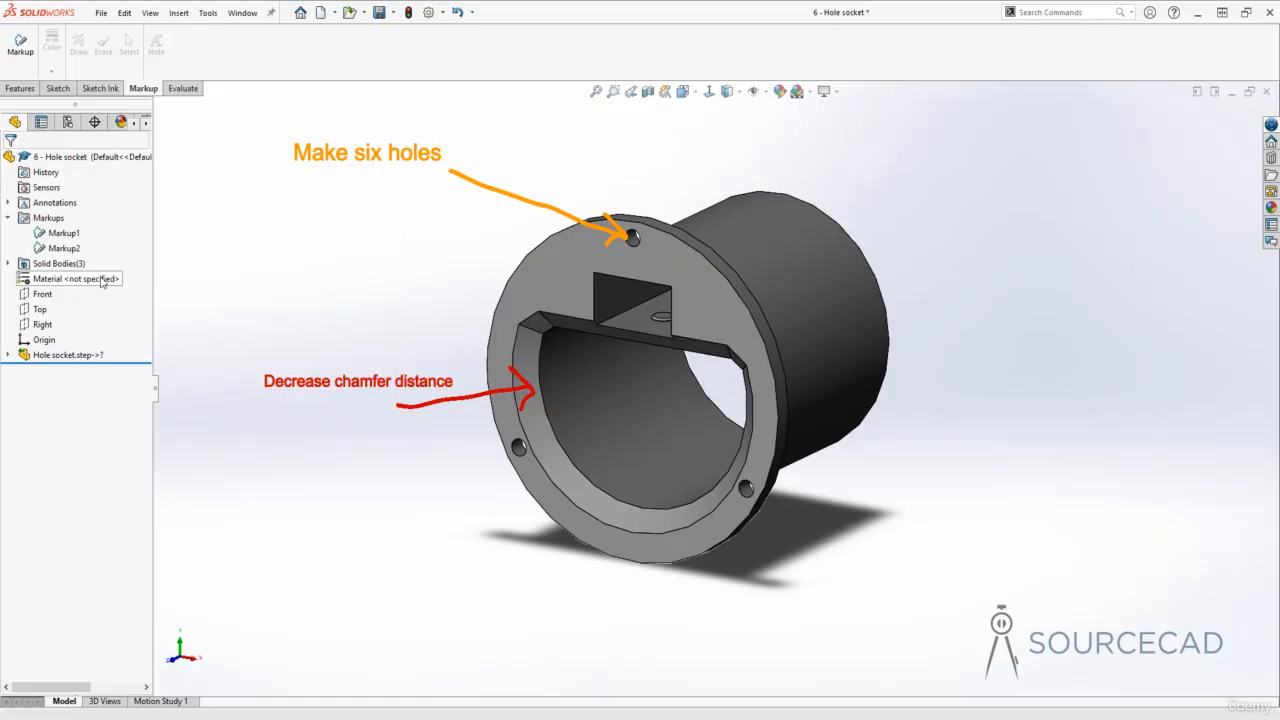
click(68, 233)
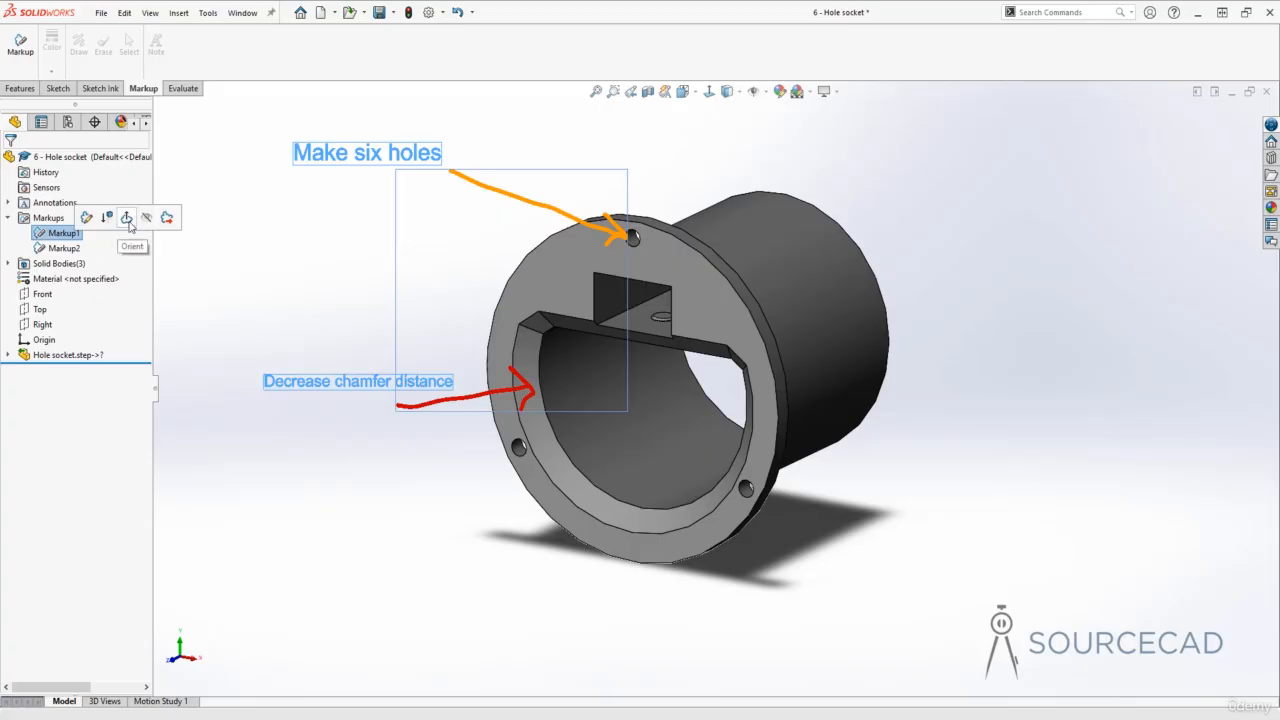
click(64, 248)
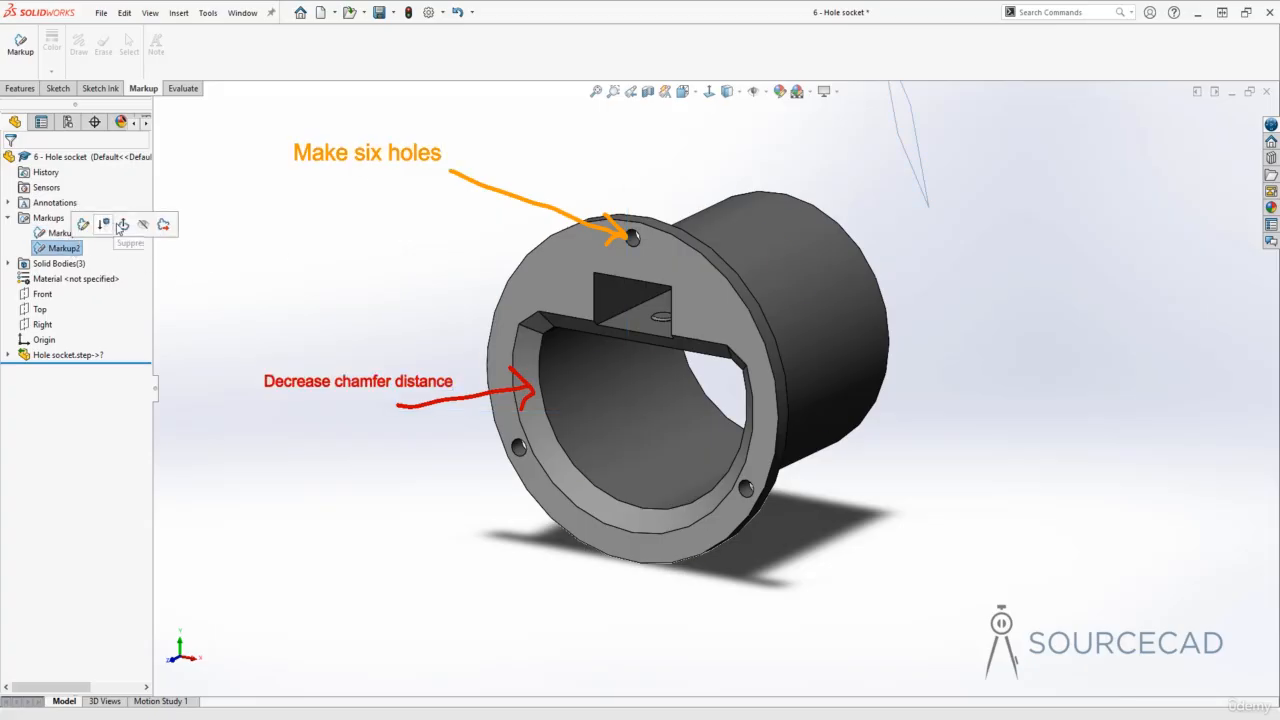
click(367, 330)
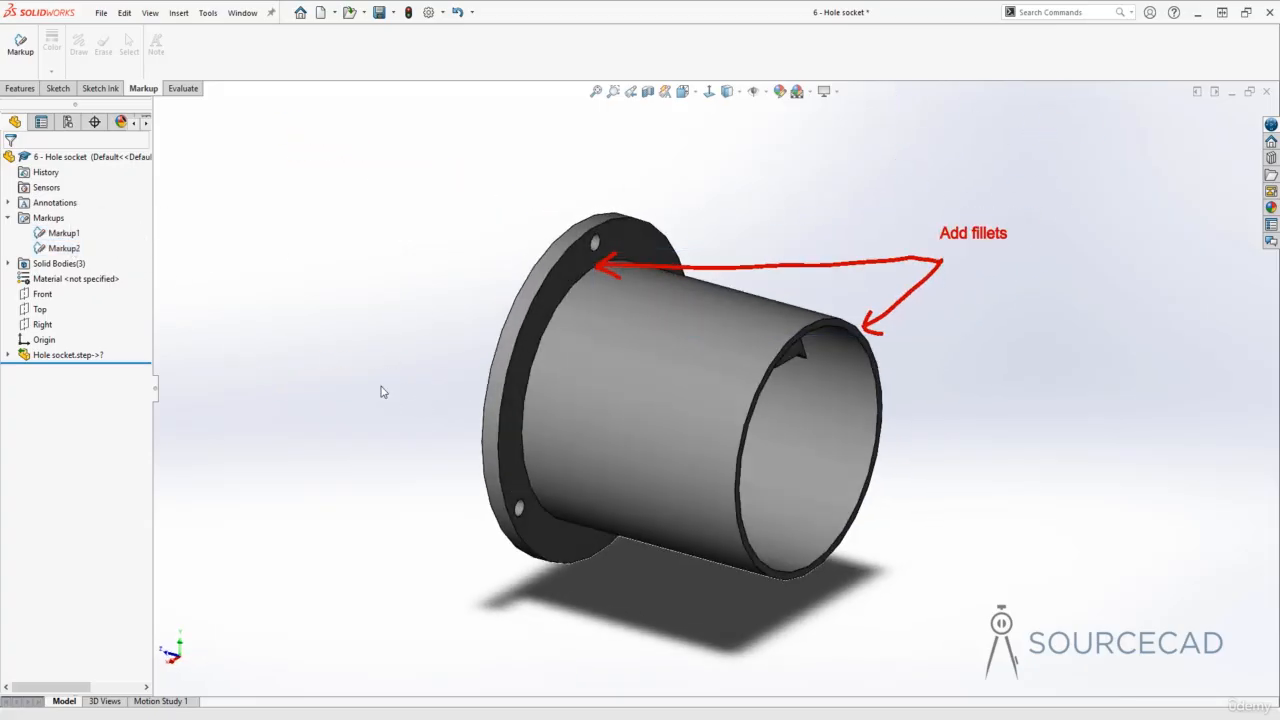
Hide both Markup1 and Markup2
middle_drag(341, 346, 451, 337)
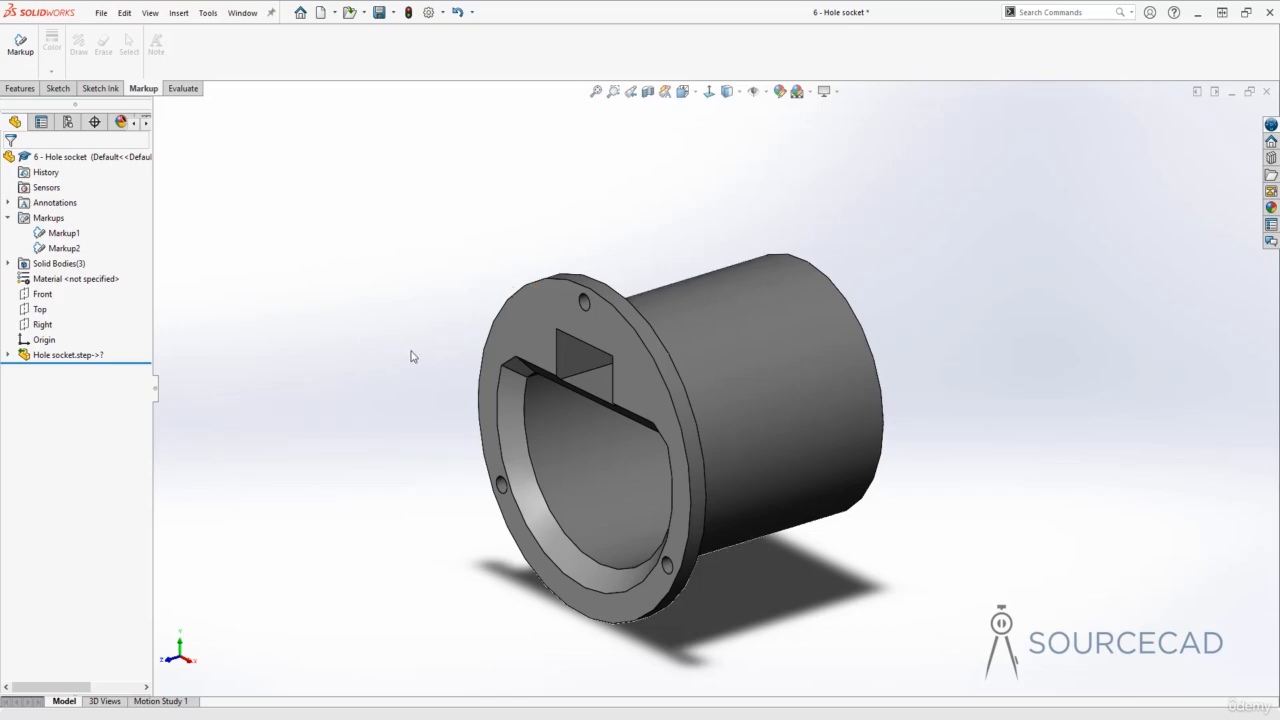
click(62, 233)
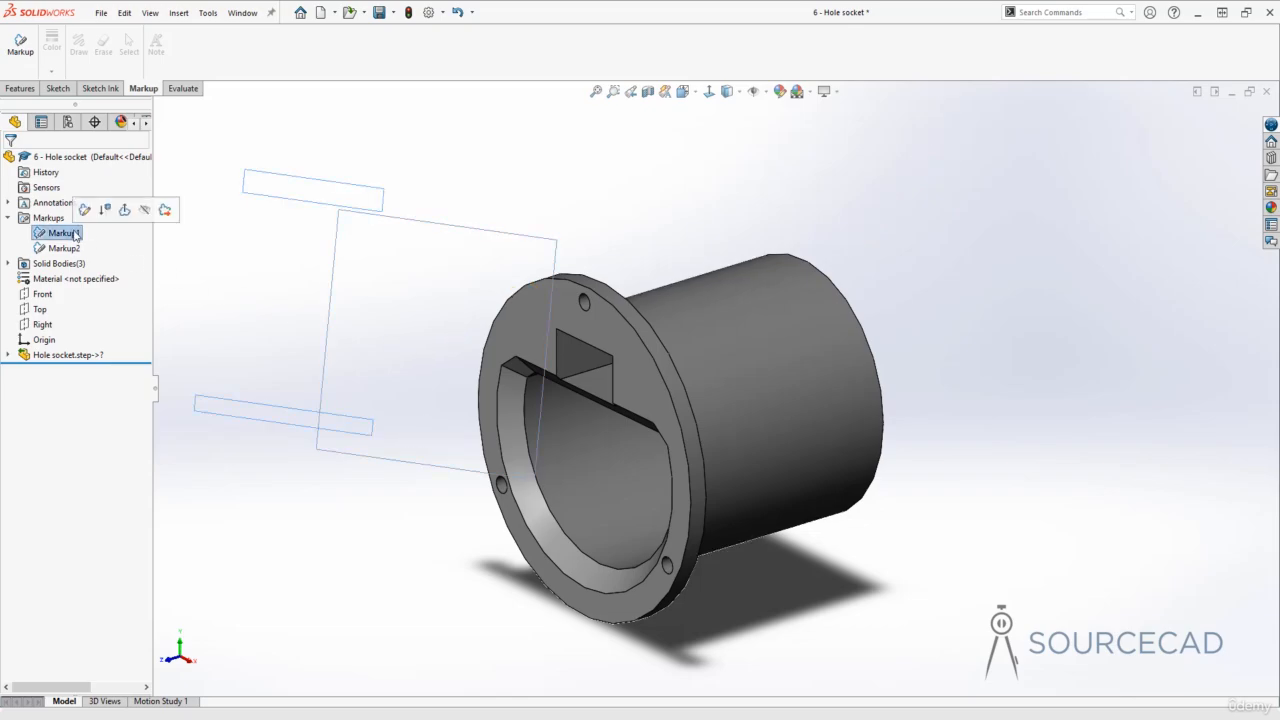
click(345, 390)
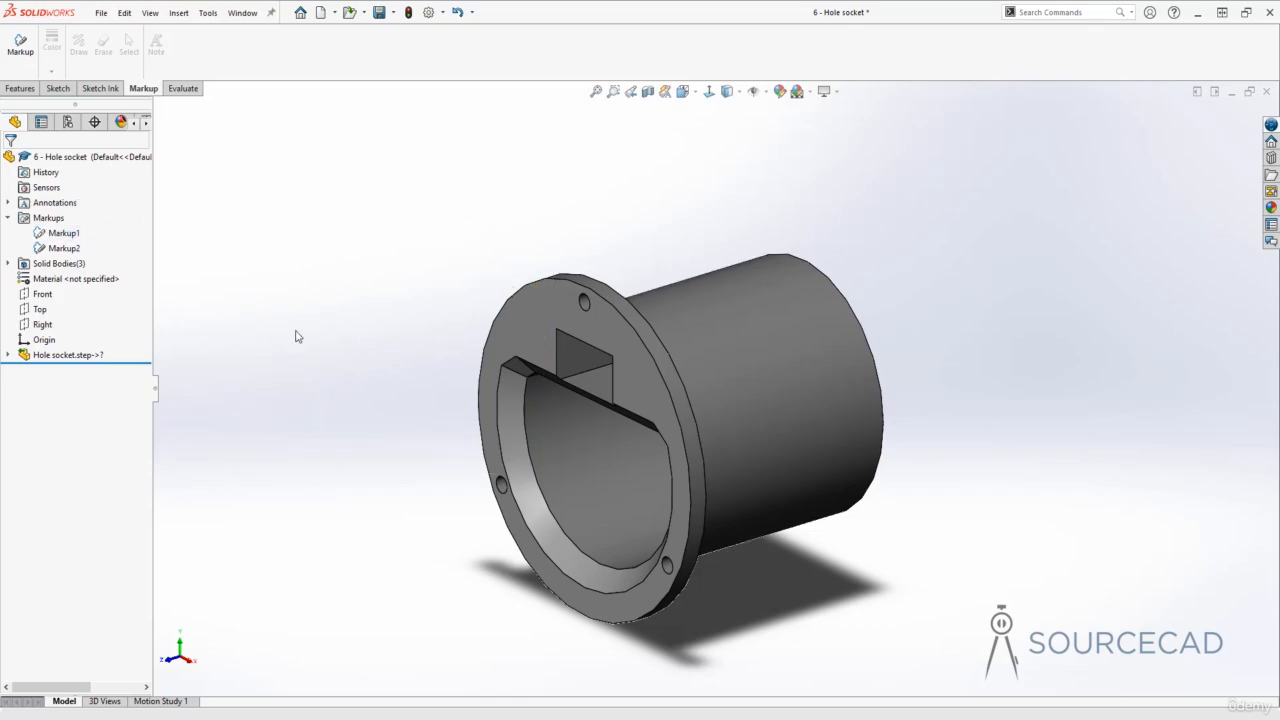
click(63, 248)
click(293, 336)
Show Markup1 again and check its notes on the socket's flange side
middle_drag(374, 423, 325, 360)
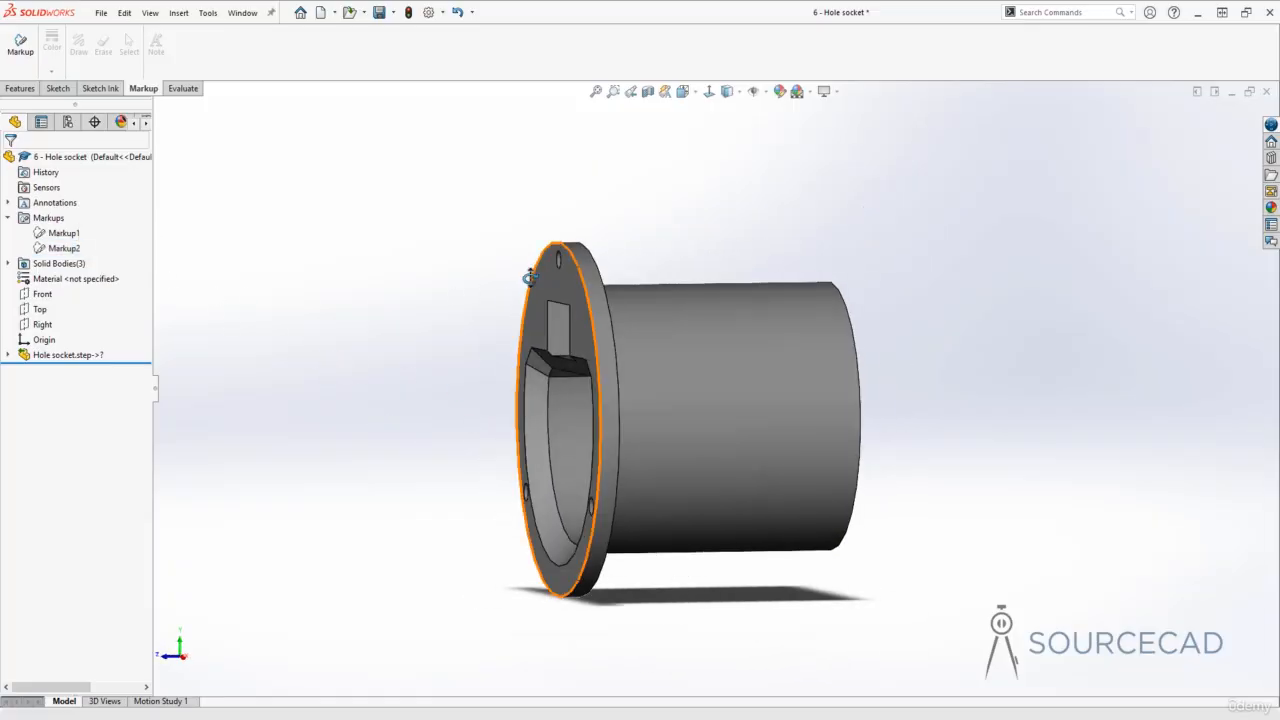
middle_drag(530, 277, 514, 346)
click(63, 233)
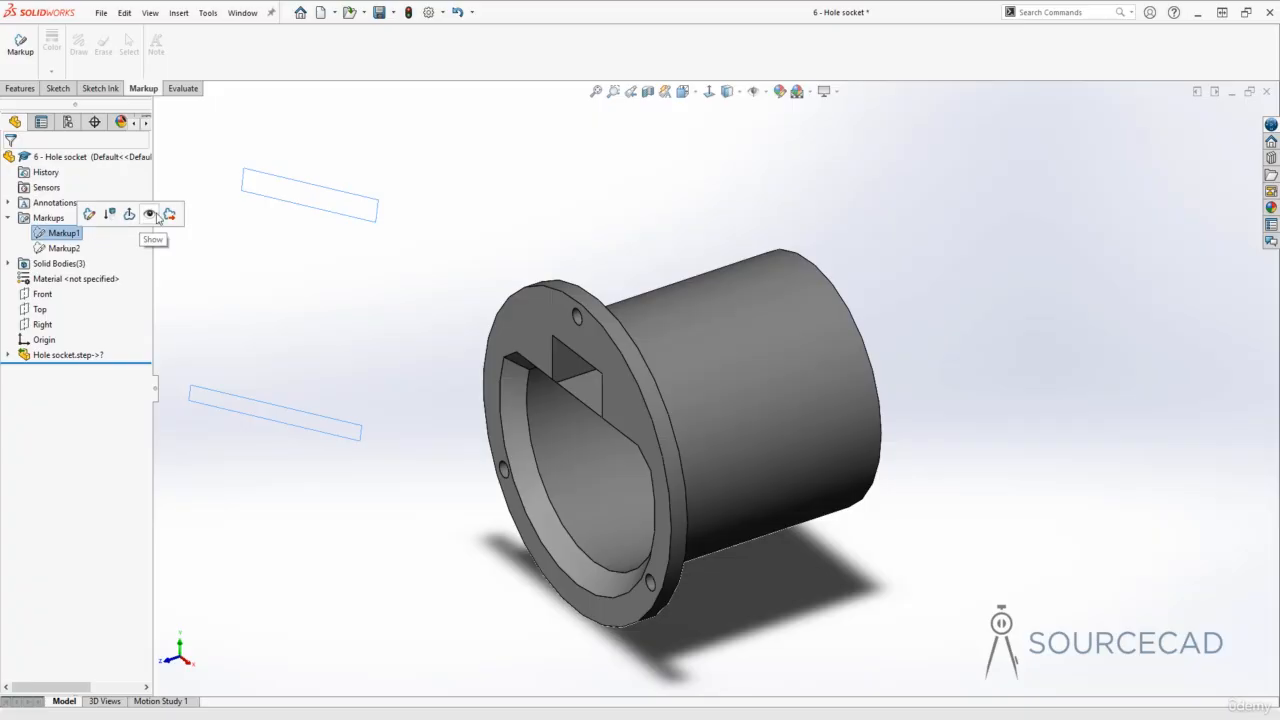
click(156, 216)
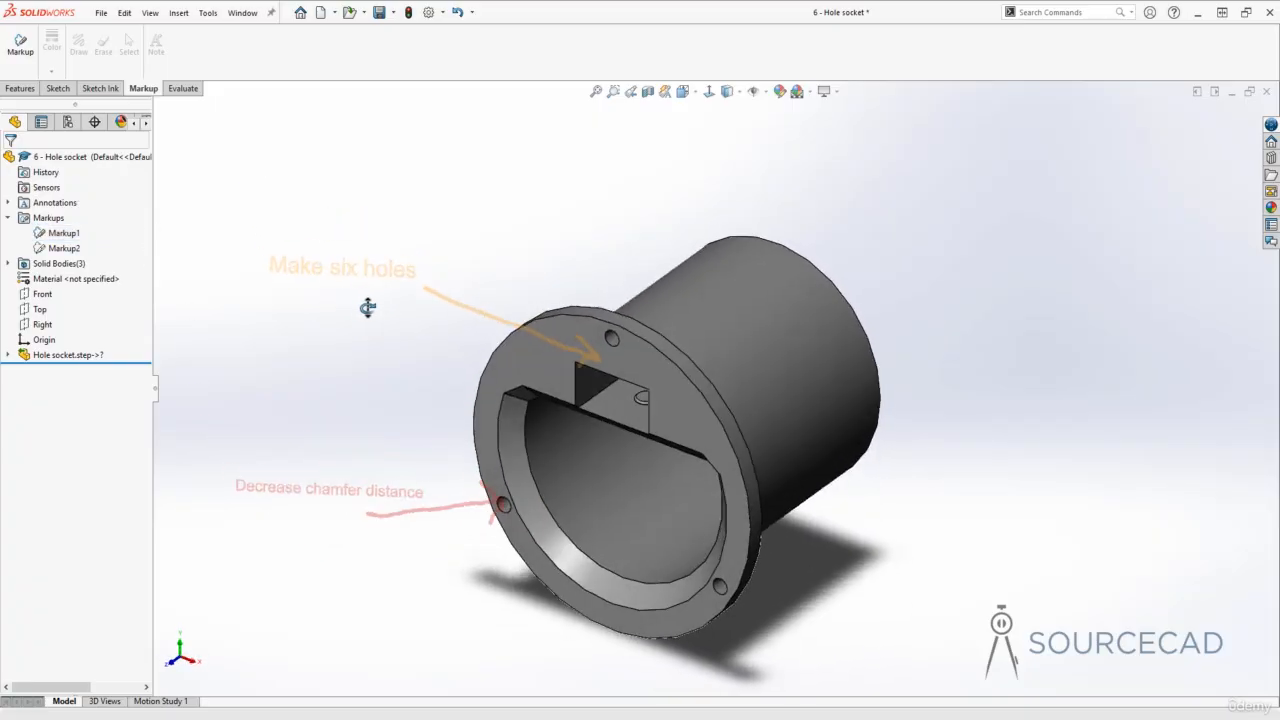
middle_drag(354, 300, 323, 317)
click(86, 254)
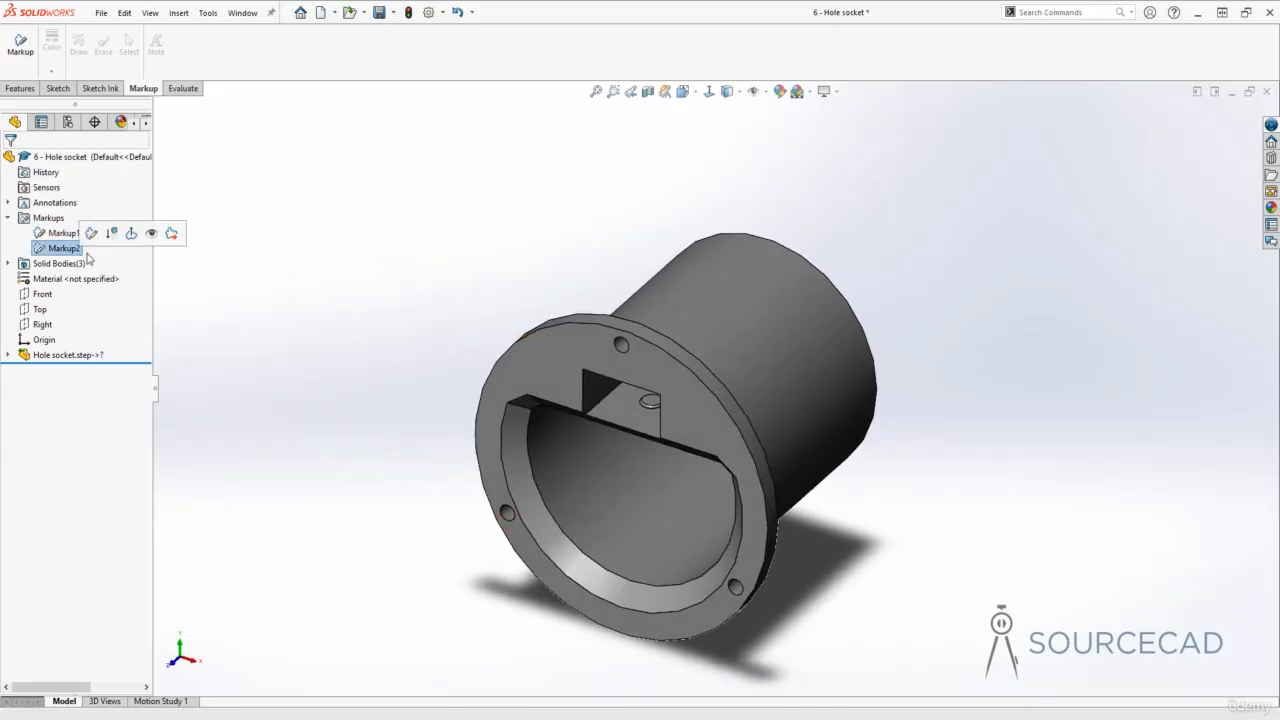
click(309, 281)
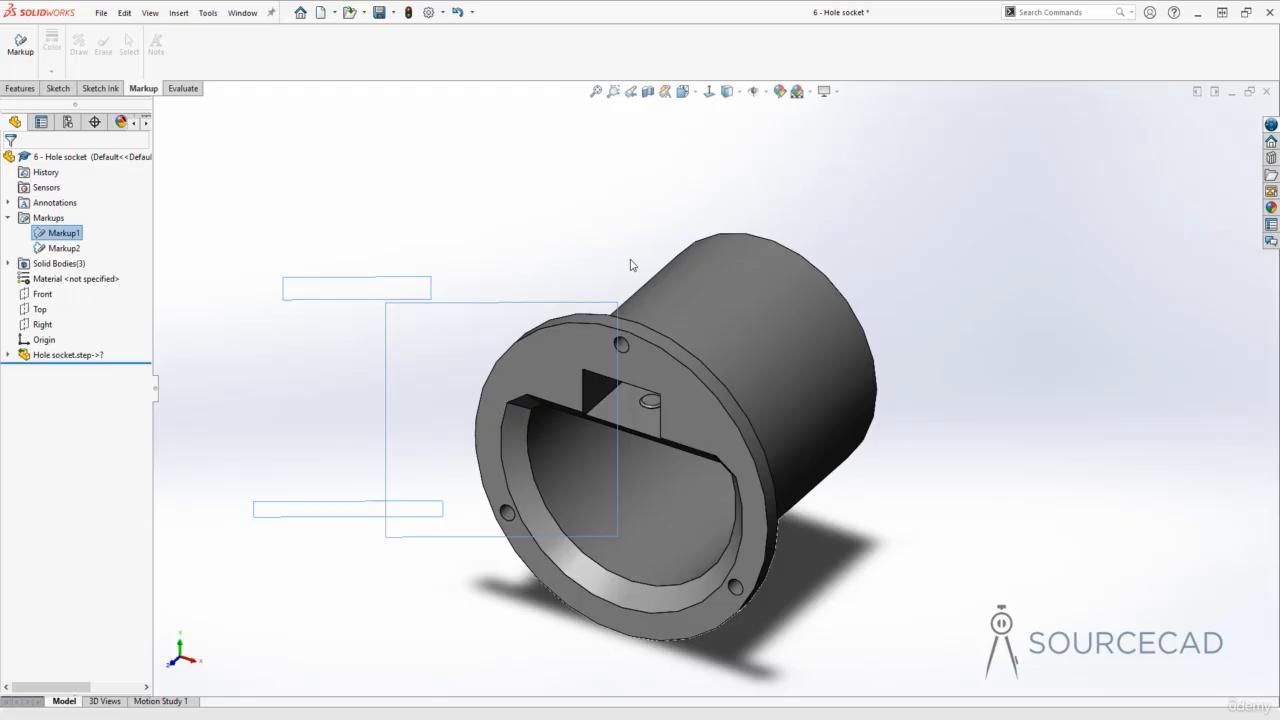
click(980, 246)
mouse_move(866, 280)
middle_down()
mouse_move(851, 277)
mouse_move(889, 283)
mouse_move(822, 254)
mouse_move(854, 274)
middle_up()
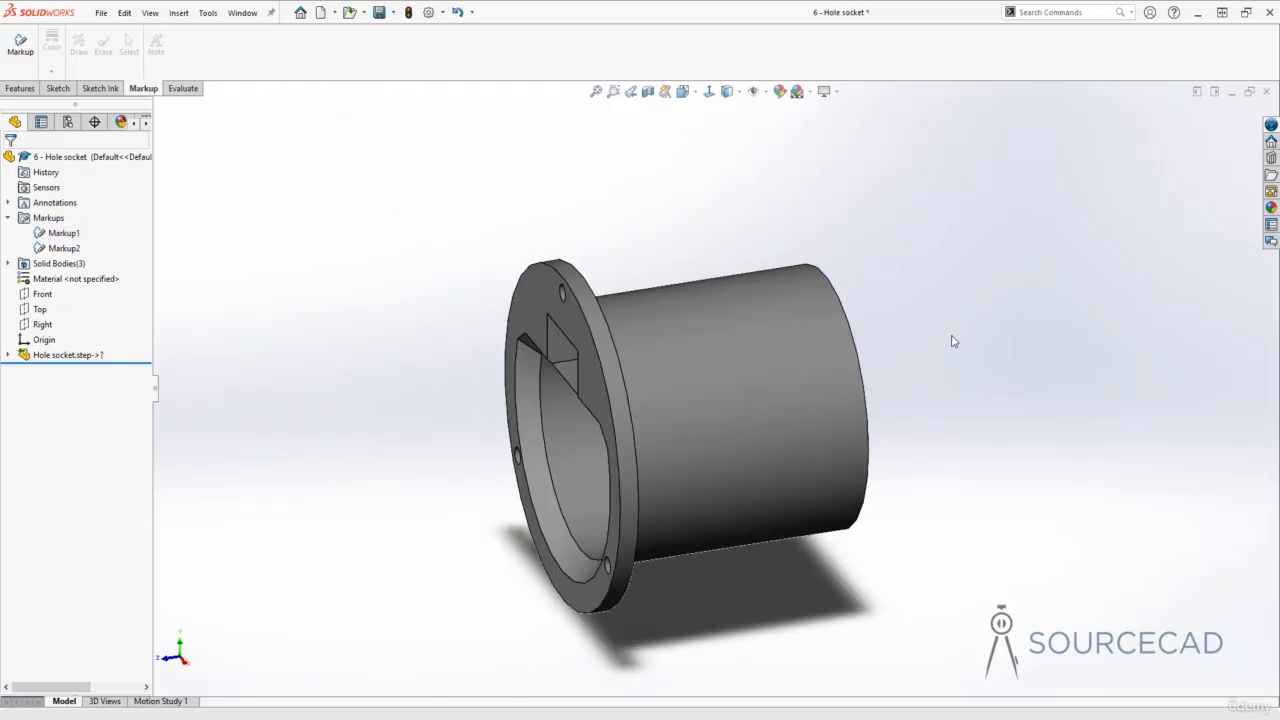